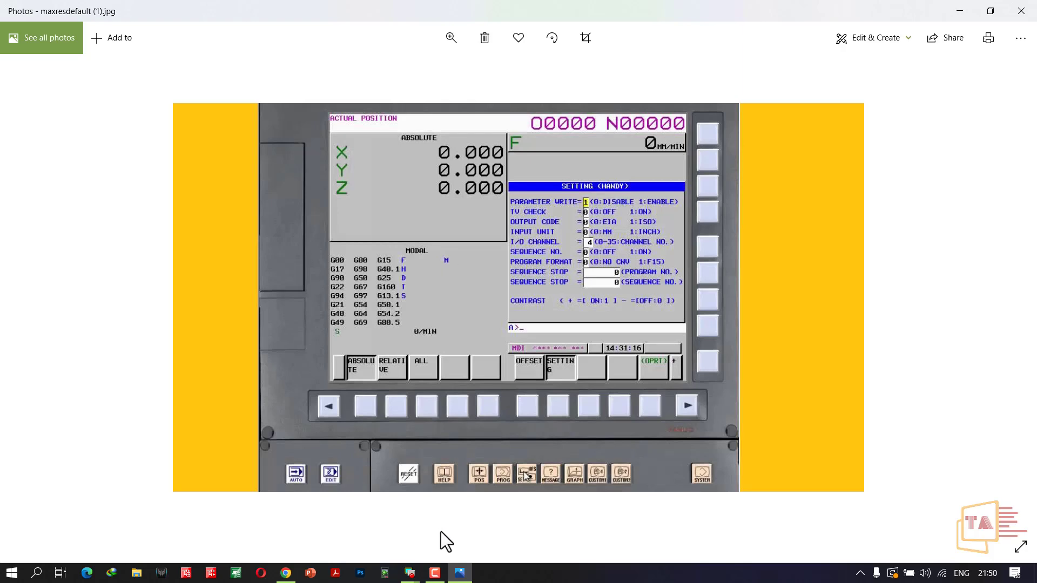
- Switch to FANUC PICTURE and inspect the properties of the (ABSOLUTE) label on the sampleg screen
mouse_move(410, 571)
click(540, 523)
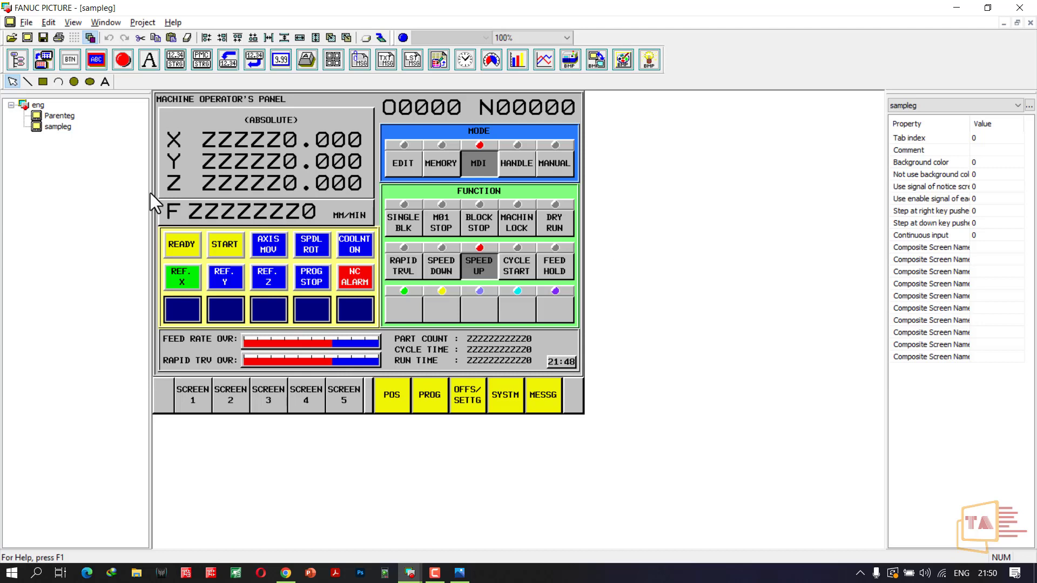
click(247, 152)
click(252, 123)
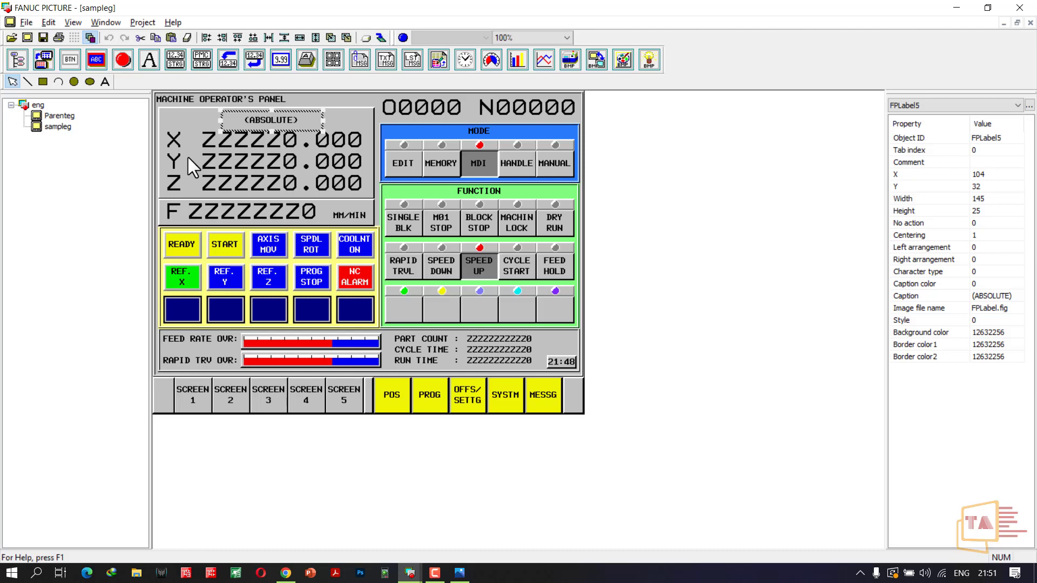
- Inspect the properties of the AXIS MOV, SPDL ROT, COOLNT ON, NC ALARM and PROG STOP lamps
click(264, 246)
click(319, 245)
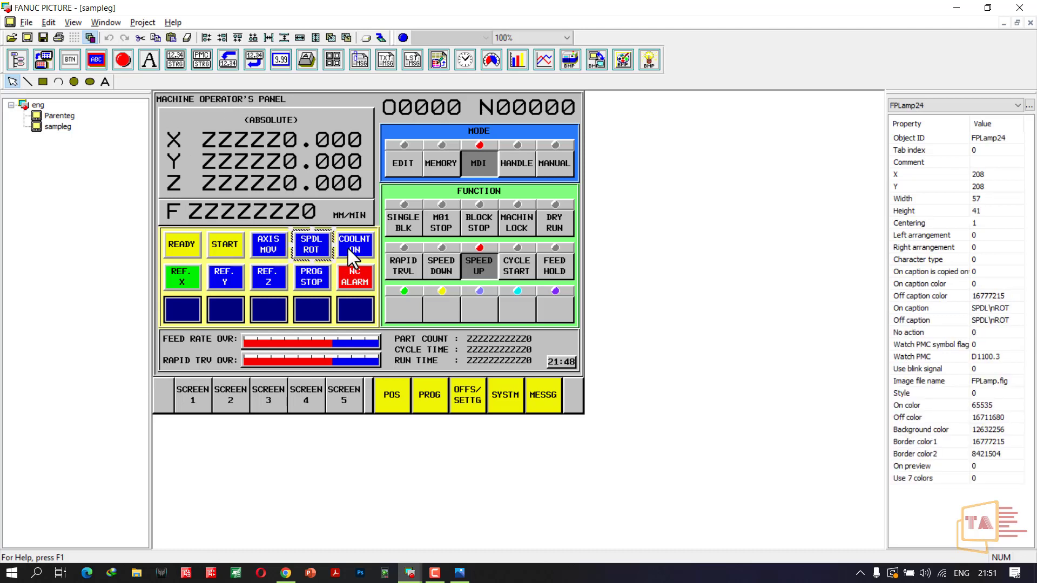
click(347, 247)
click(361, 279)
click(314, 283)
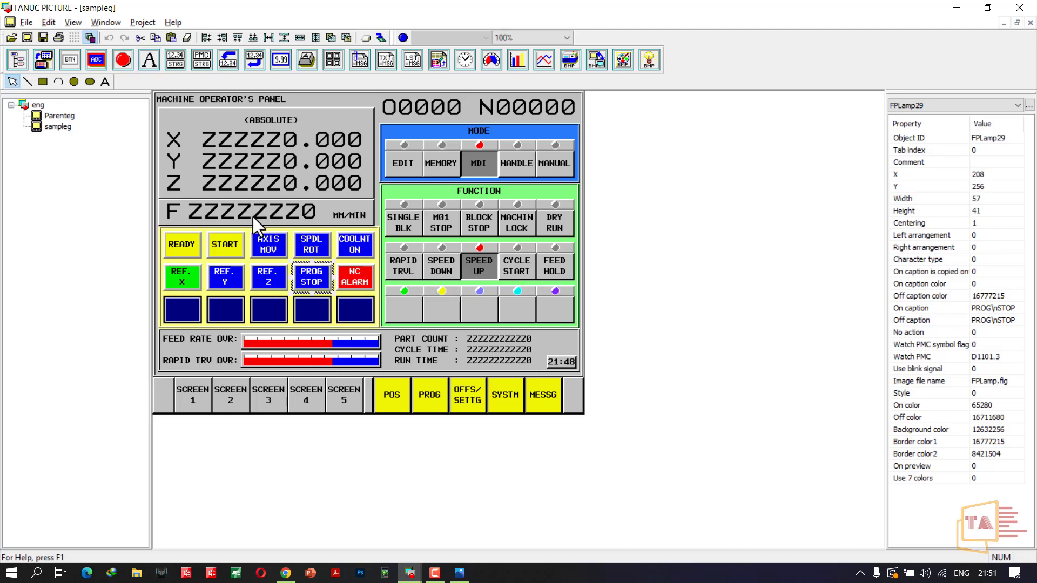
- Inspect the properties of the SCREEN 1 to SCREEN 5 buttons one after another
click(195, 400)
click(235, 400)
click(273, 399)
click(302, 400)
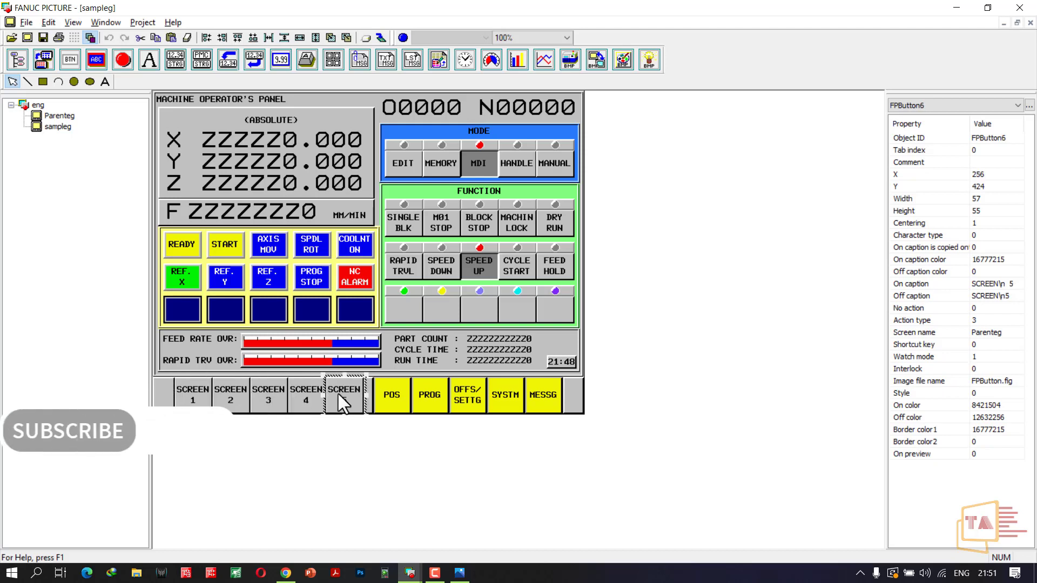
click(340, 397)
- Inspect the properties of the yellow POS, PROG, OFFS/SETTG, SYSTM and MESSG keys
click(379, 405)
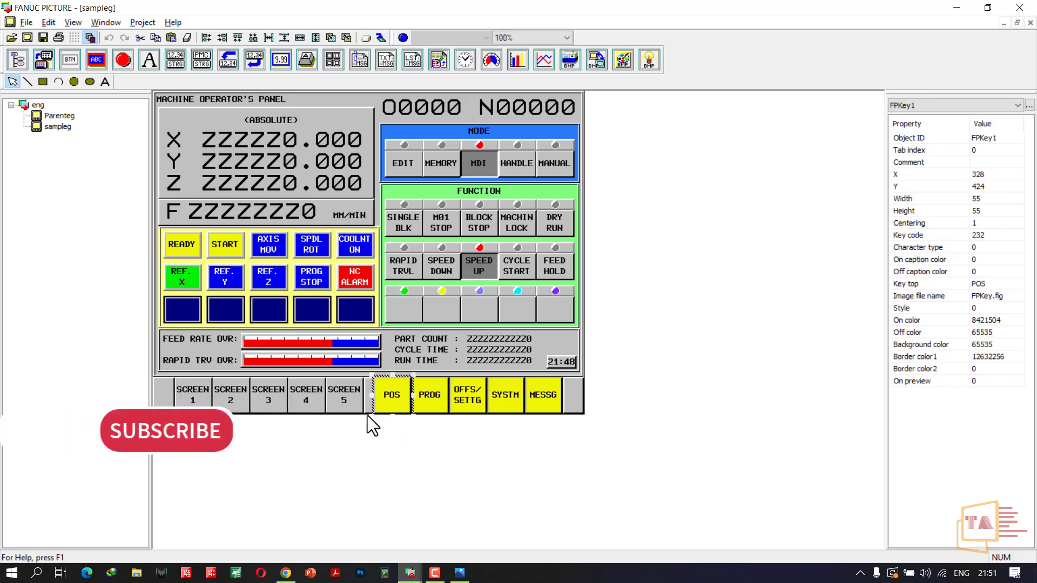
click(426, 397)
click(482, 401)
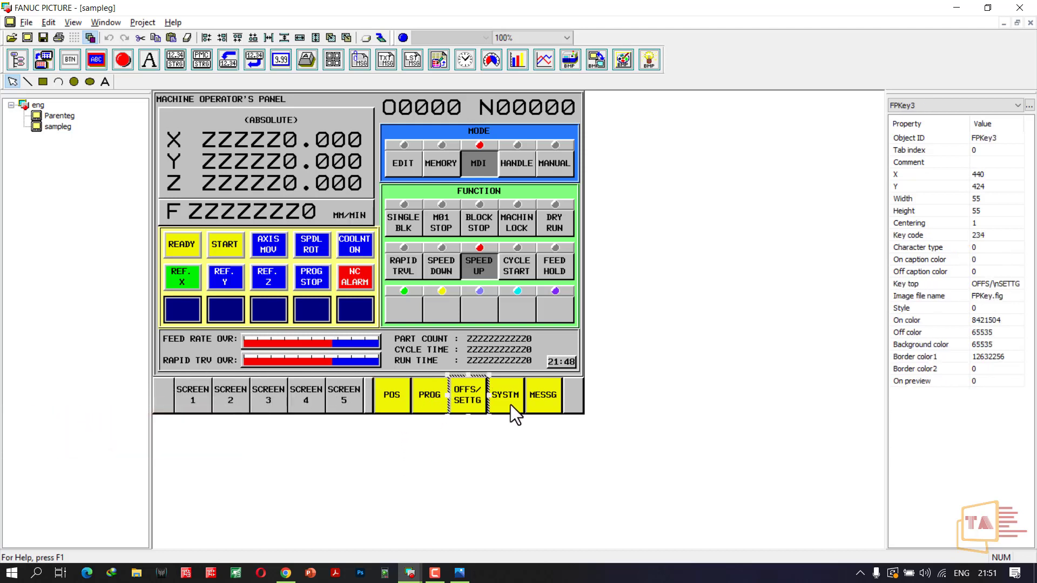
click(511, 404)
click(553, 400)
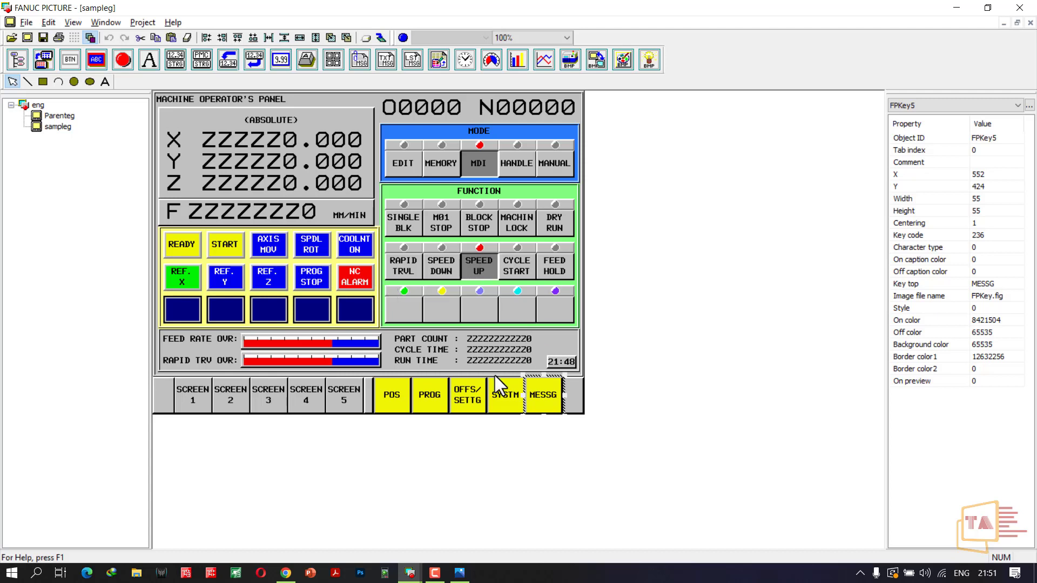
click(465, 403)
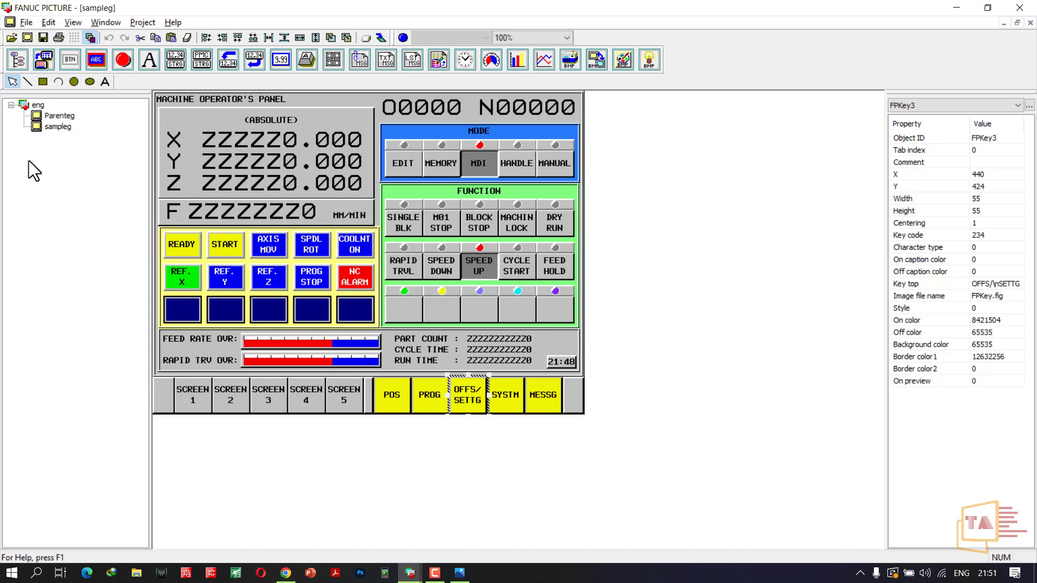
- Inspect the (ABSOLUTE) label, and open the action settings of the X-axis absolute position display
click(76, 163)
click(276, 122)
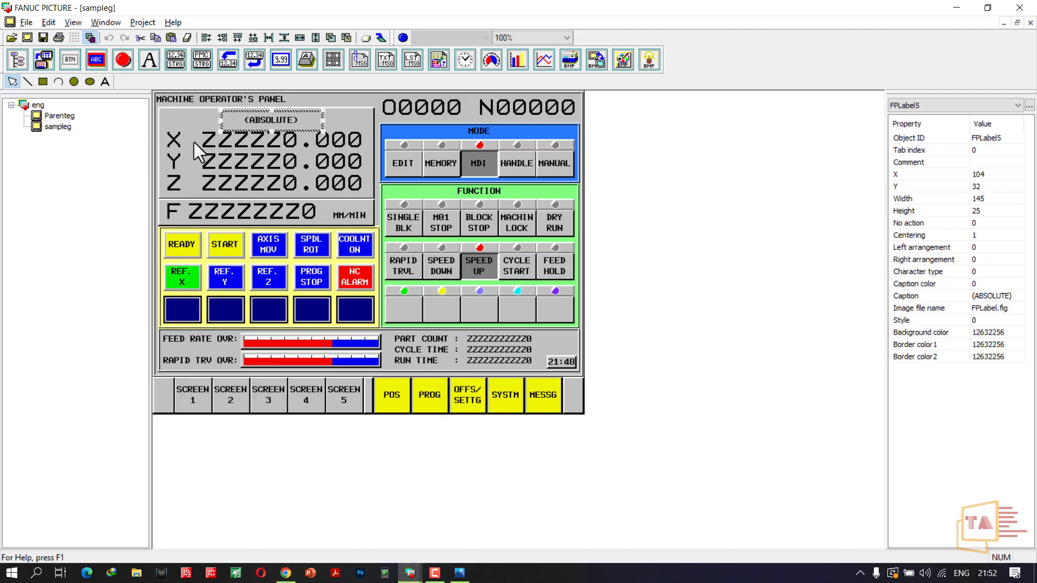
click(288, 141)
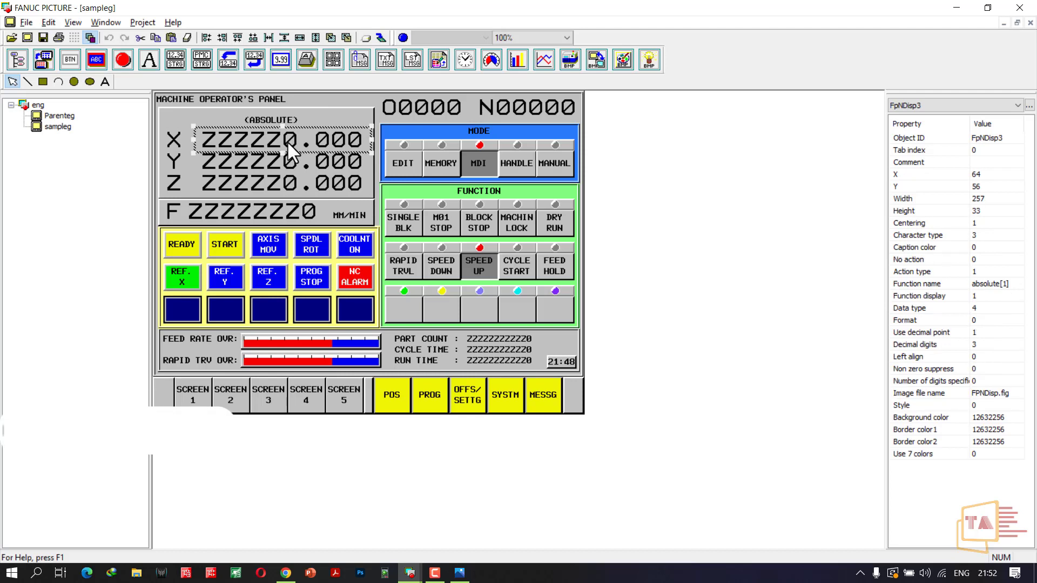
double_click(260, 134)
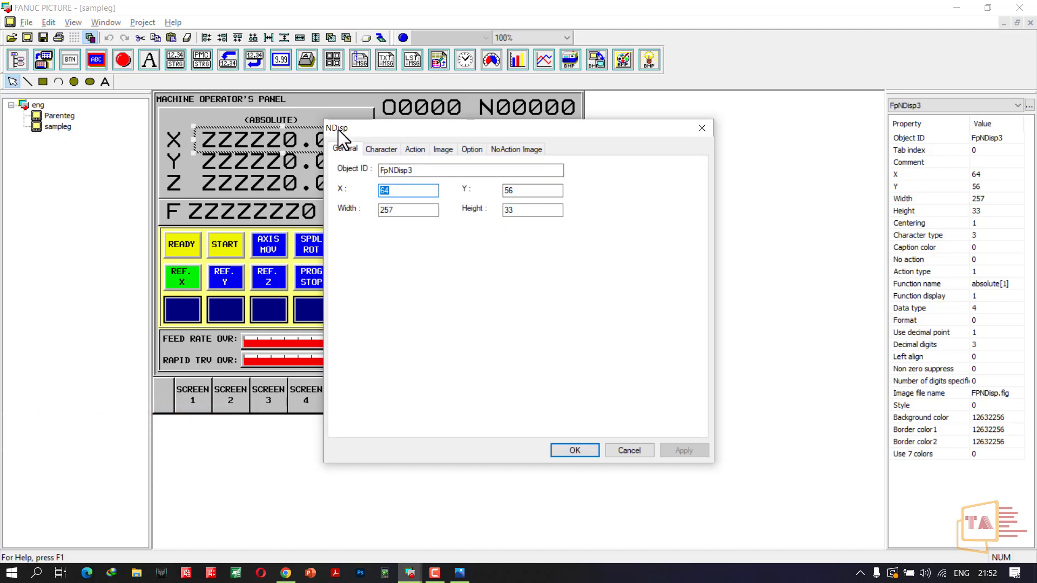
click(382, 149)
click(412, 148)
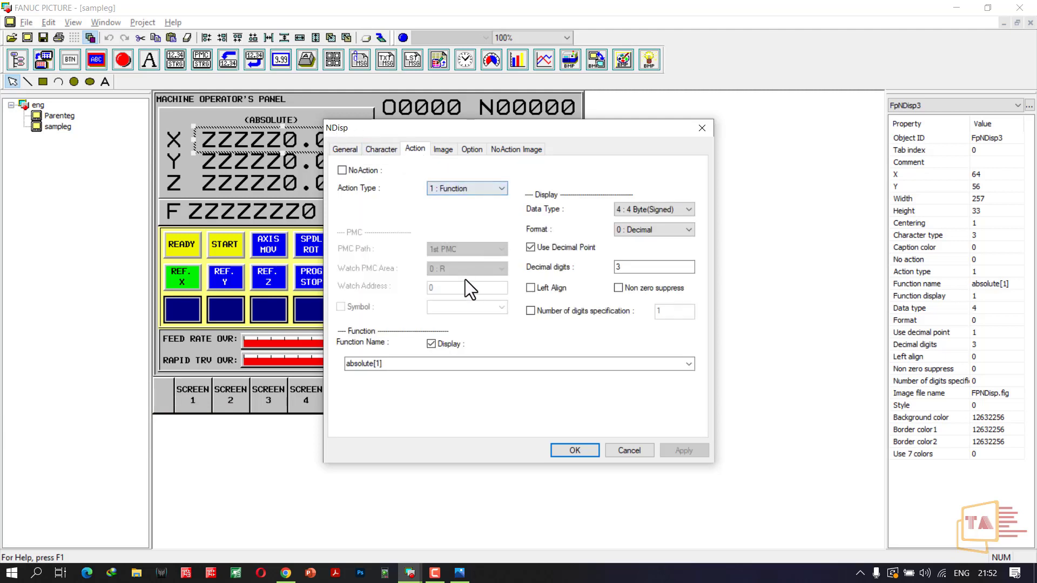
- Try the 0 : PMC action type on the X position display and review its PMC path and watch area options
click(459, 188)
click(458, 199)
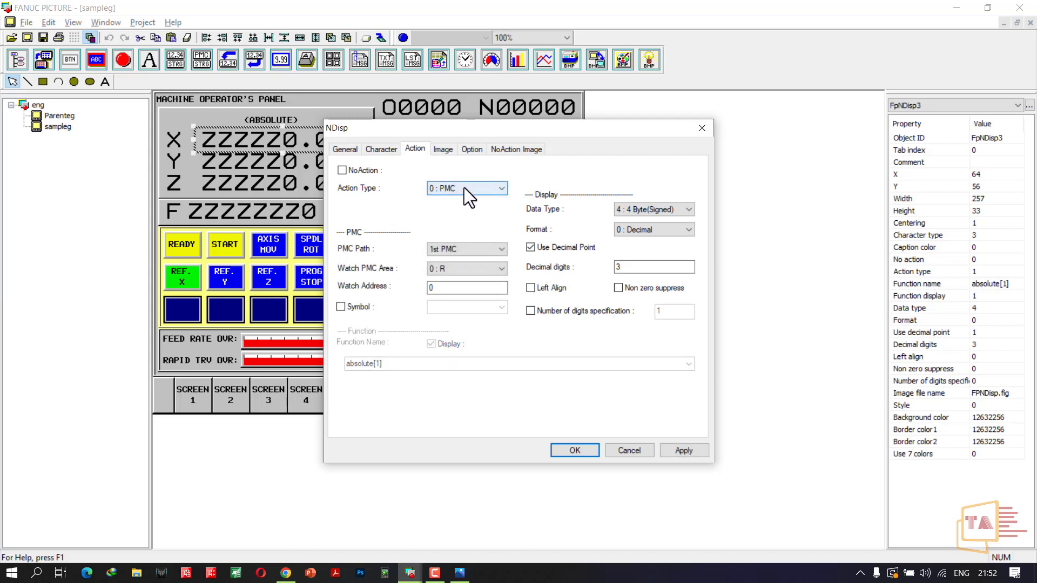
click(472, 250)
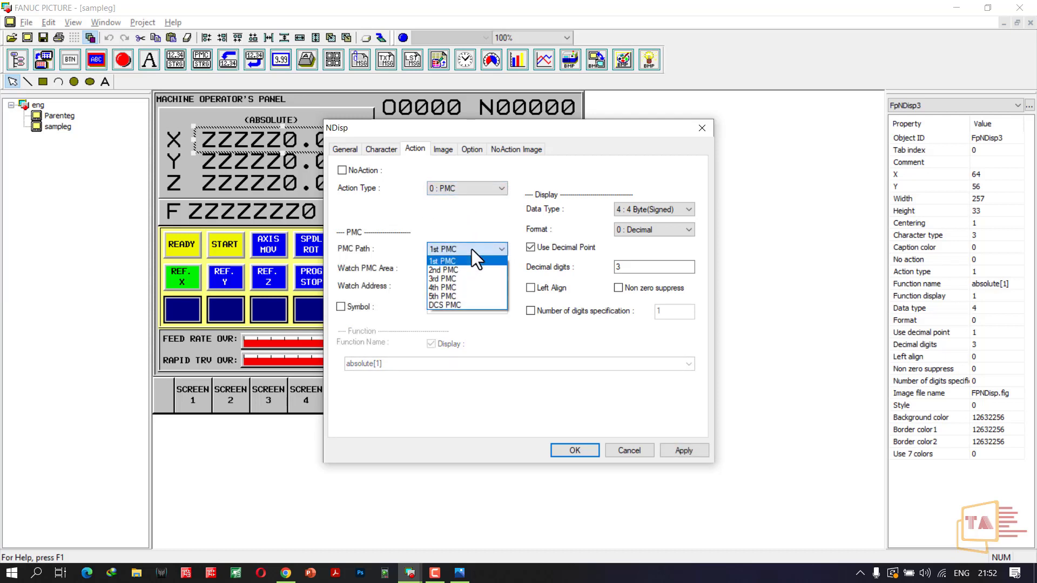
click(472, 249)
click(457, 268)
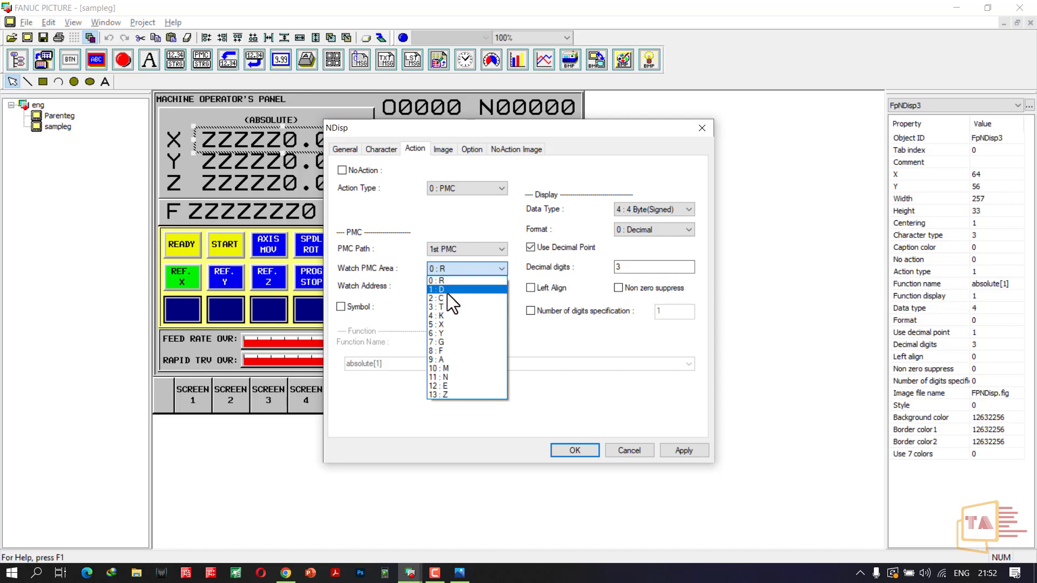
click(383, 274)
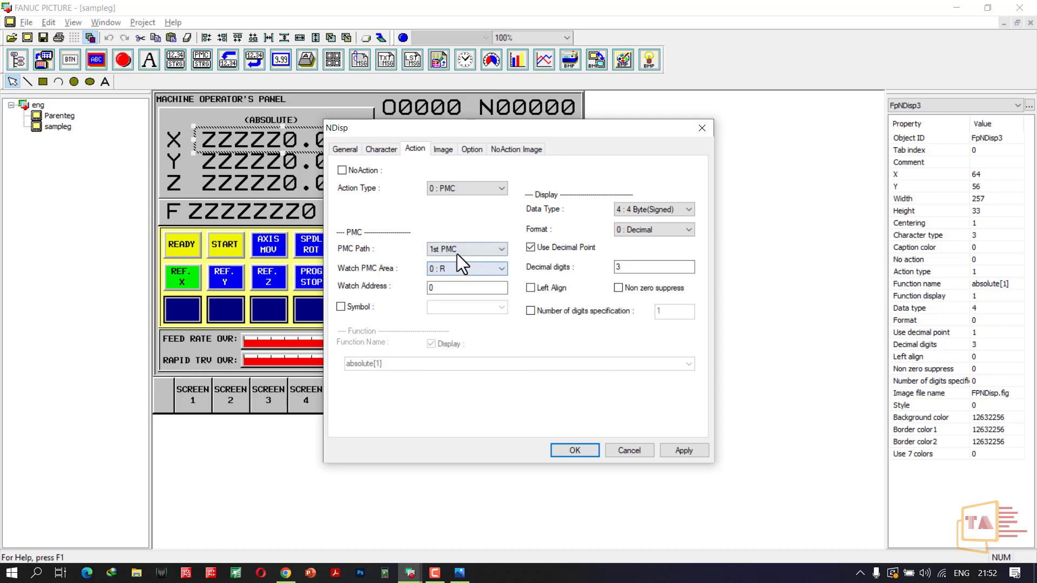
click(457, 250)
click(396, 254)
- Return the X display's action type to 1 : Function and browse the available function names, discarding all changes
click(461, 186)
click(447, 209)
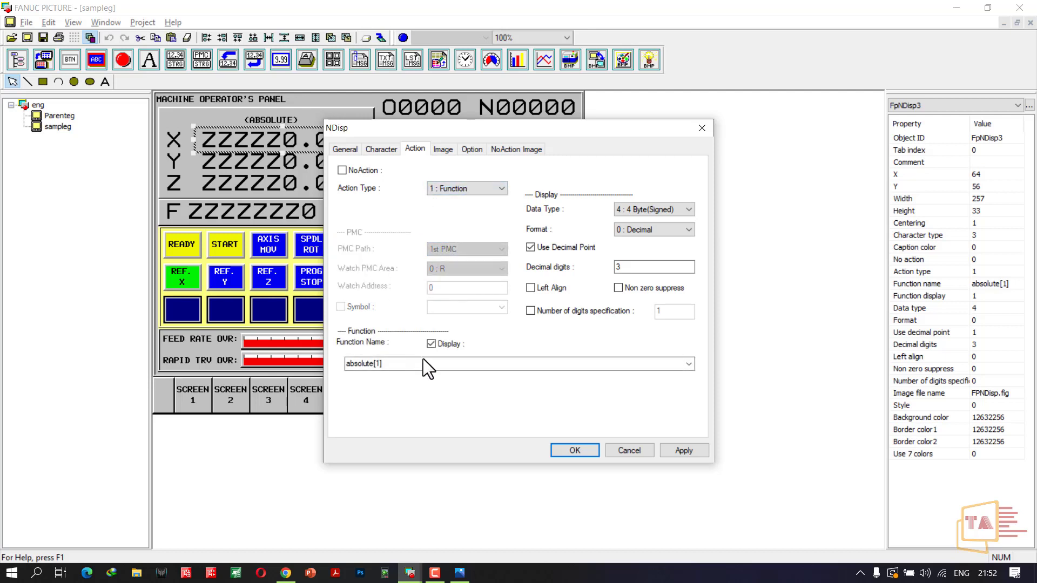
click(445, 363)
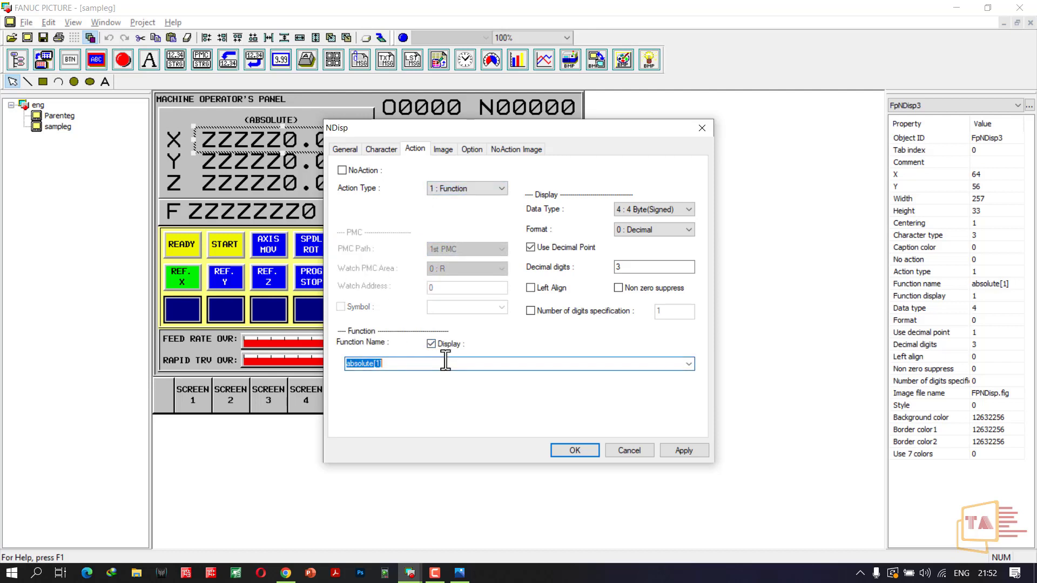
click(688, 364)
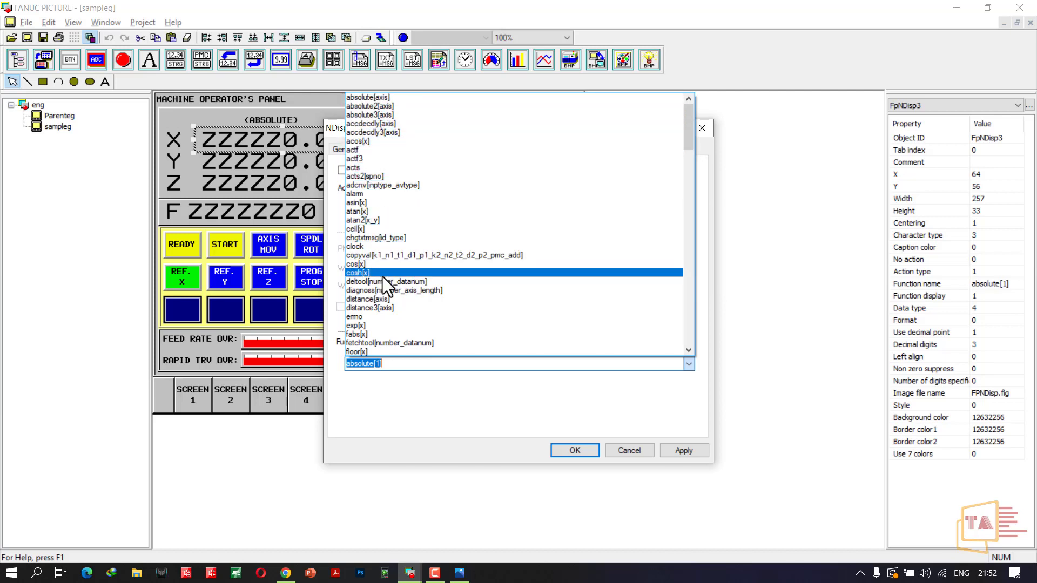
click(601, 405)
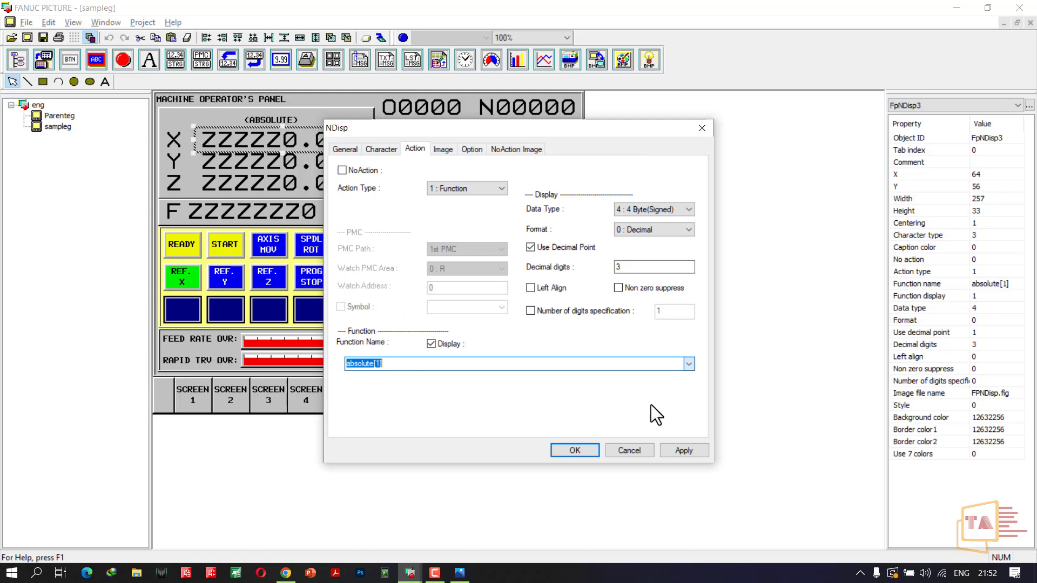
click(629, 451)
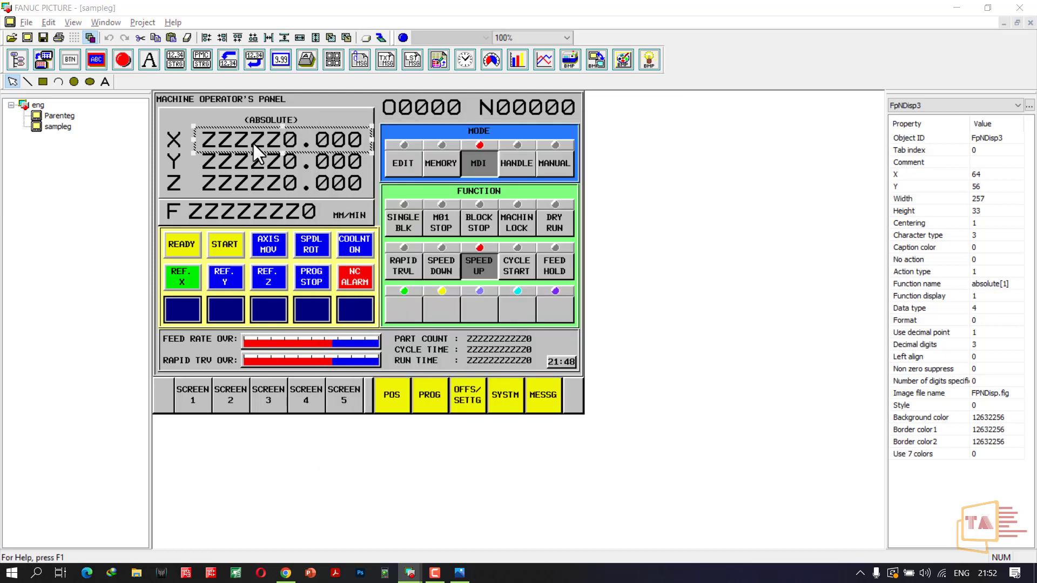
- Check which functions are assigned to the X position display and the F feed rate display
double_click(254, 144)
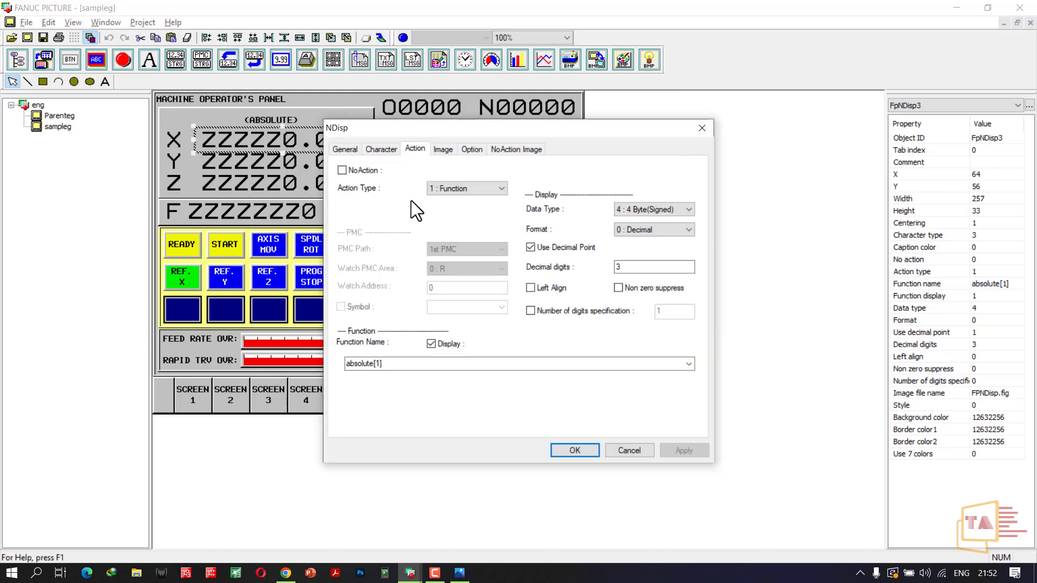
click(432, 364)
click(630, 451)
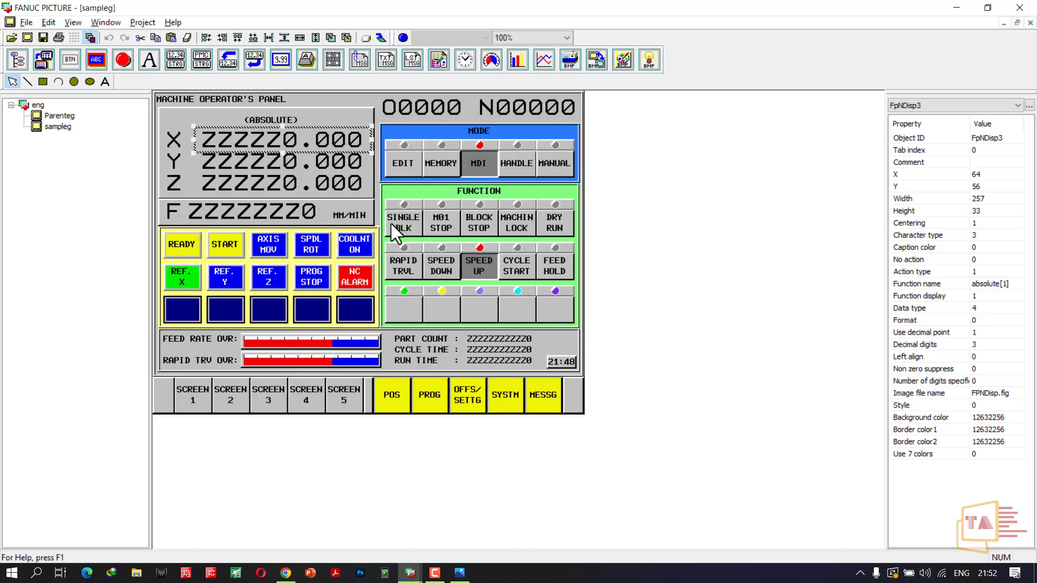
click(264, 209)
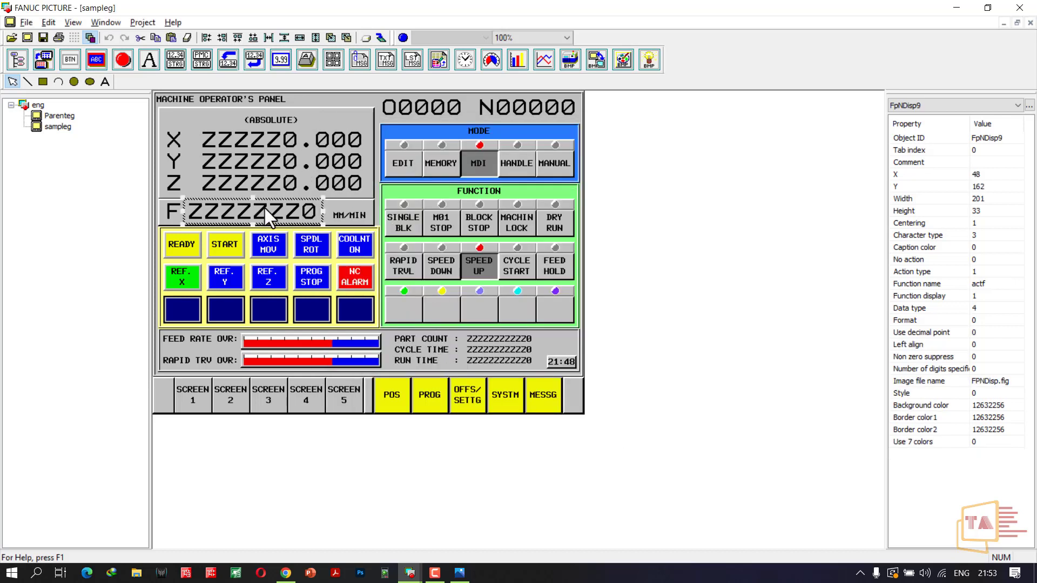
double_click(265, 208)
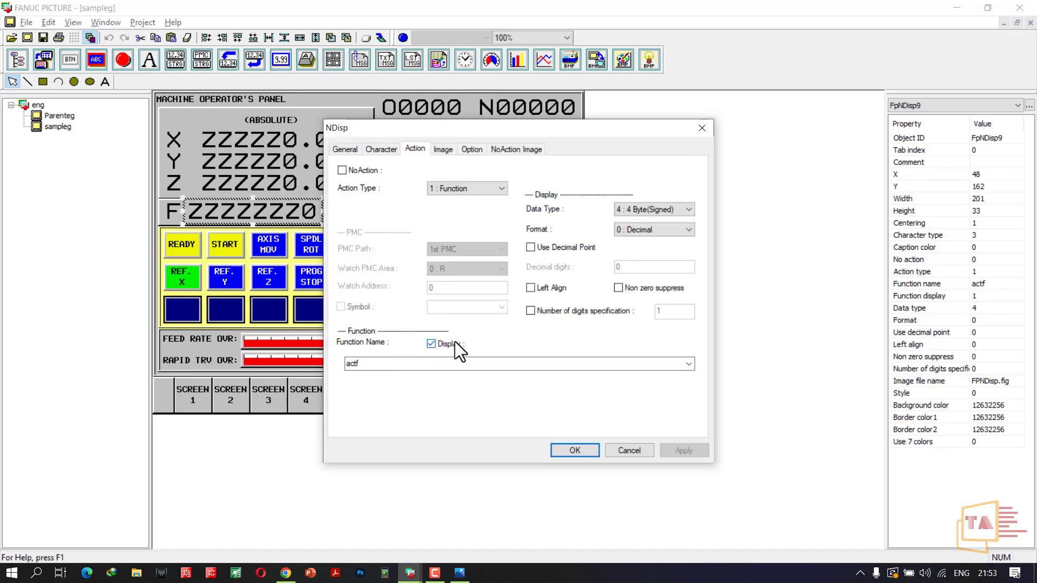
click(617, 448)
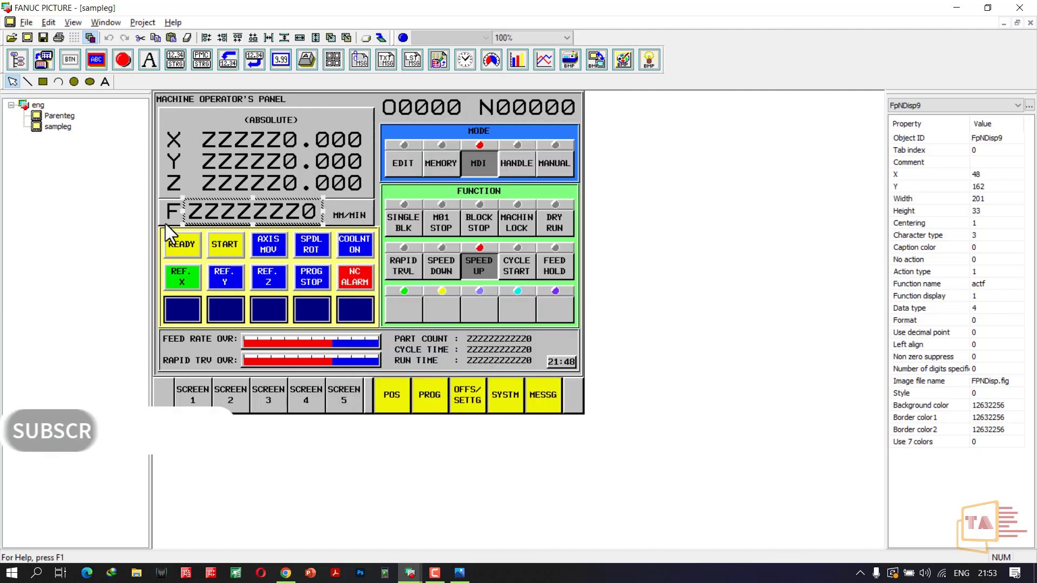
- Review the caption and character settings of the F label without changing them
double_click(165, 213)
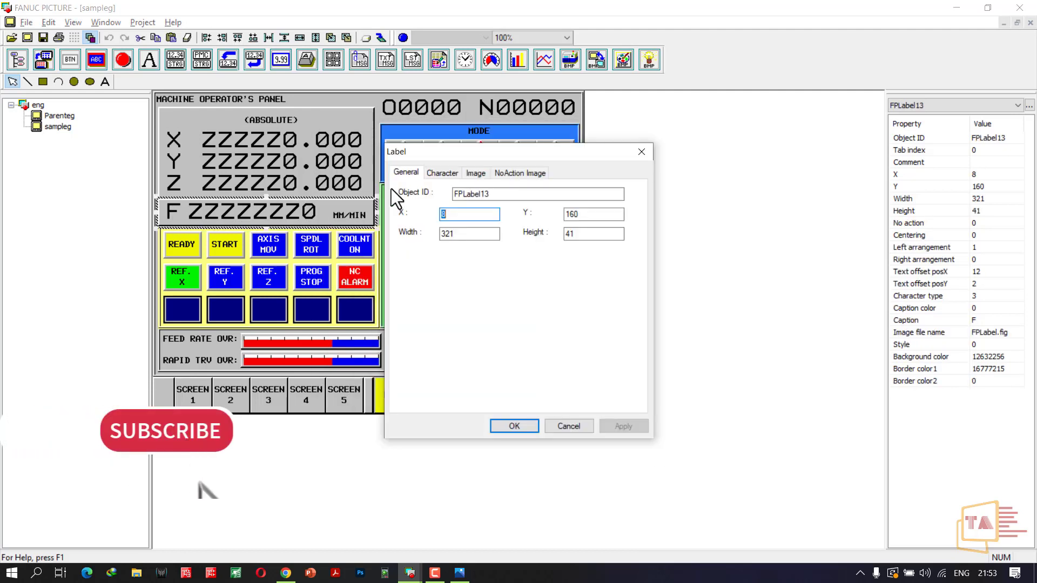
click(437, 173)
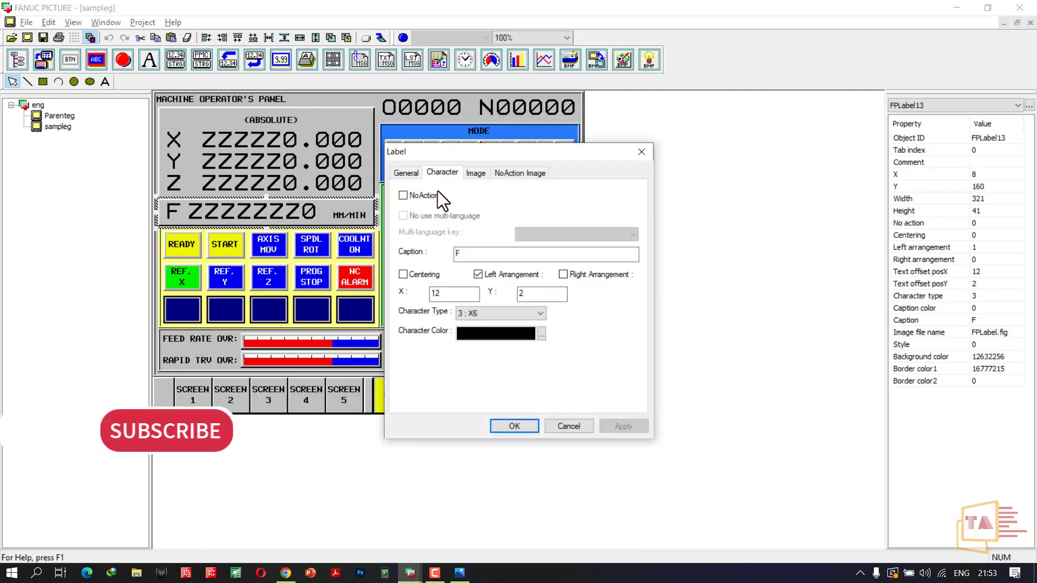
click(642, 152)
- Review the character and general settings of the MM/MIN label, and reselect the F feed rate display
click(363, 214)
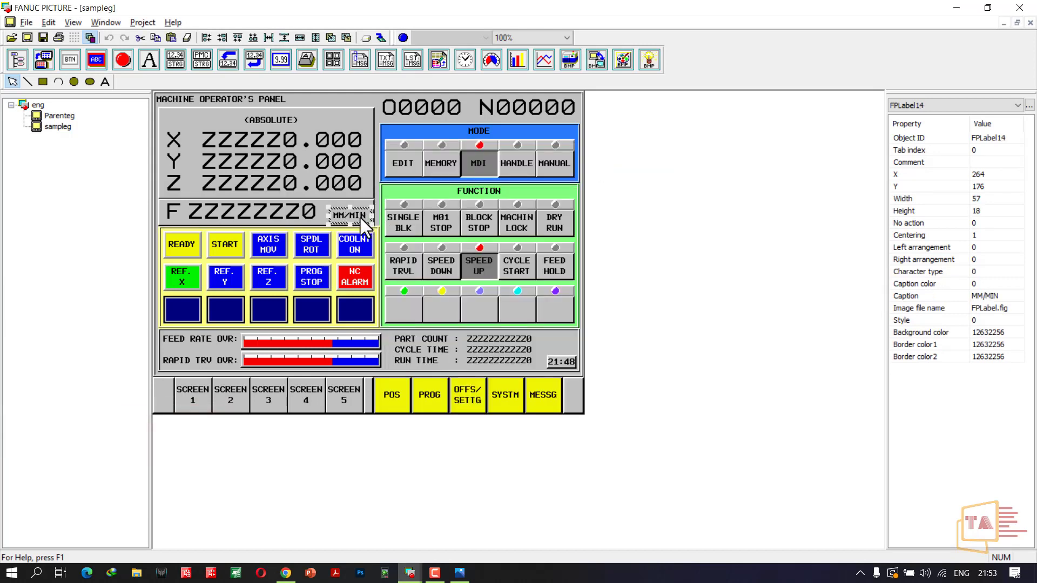
double_click(360, 217)
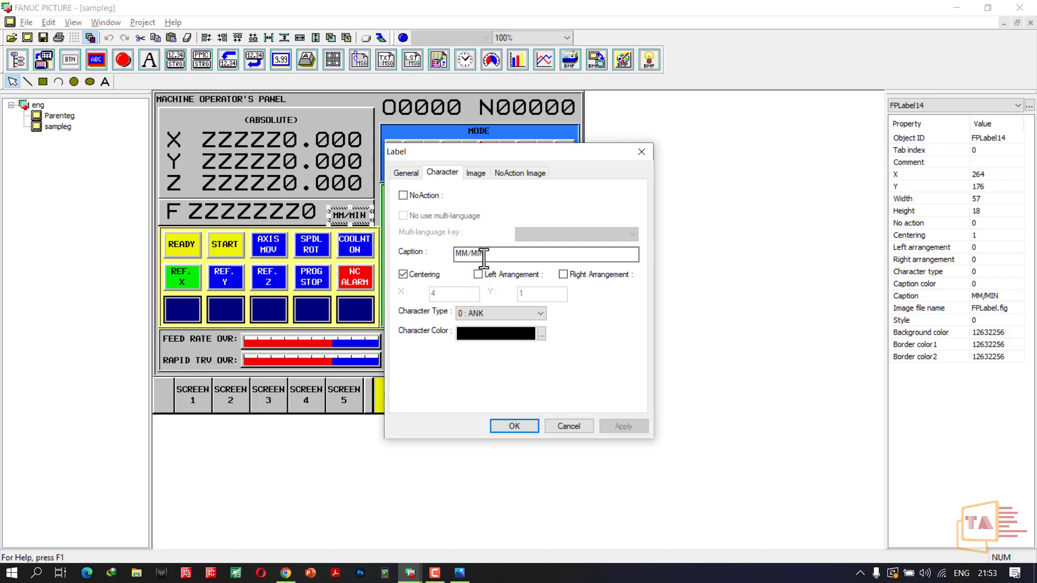
drag(497, 257, 466, 254)
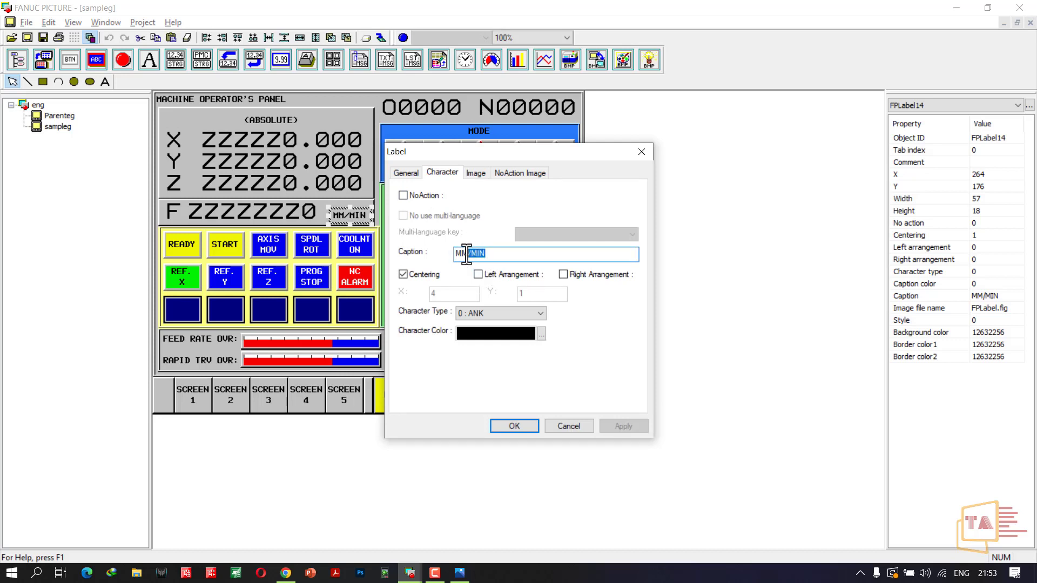
click(422, 174)
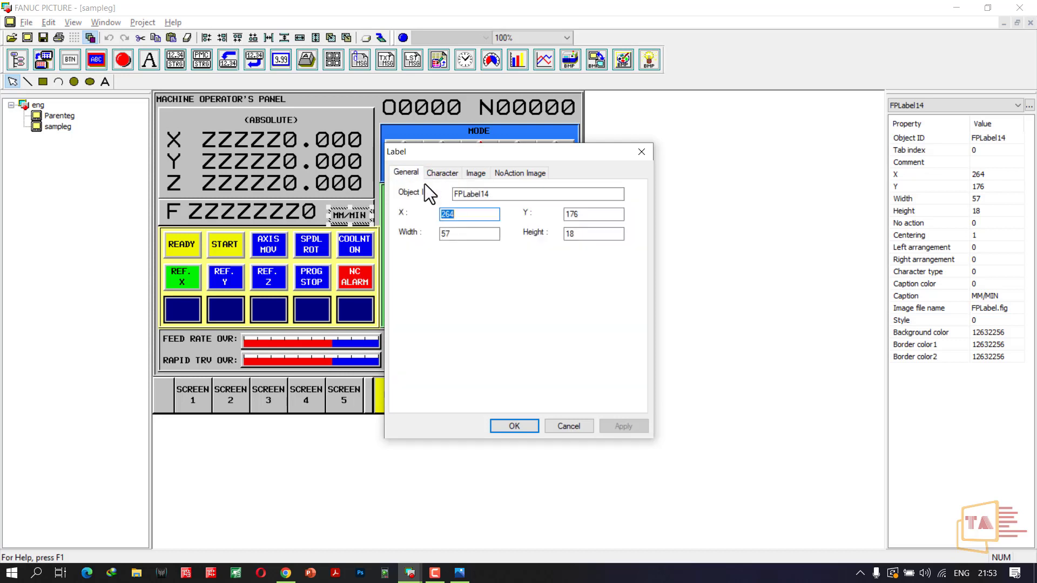
click(642, 151)
click(236, 217)
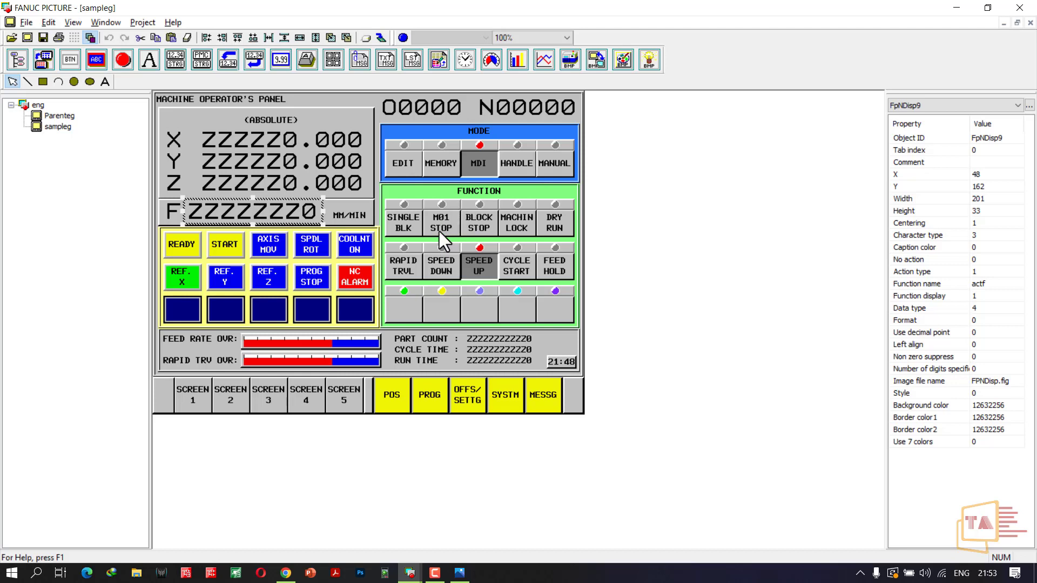
- Review the SINGLE BLK button's action settings, including its watch mode options, and close them without changing anything
click(403, 222)
double_click(404, 223)
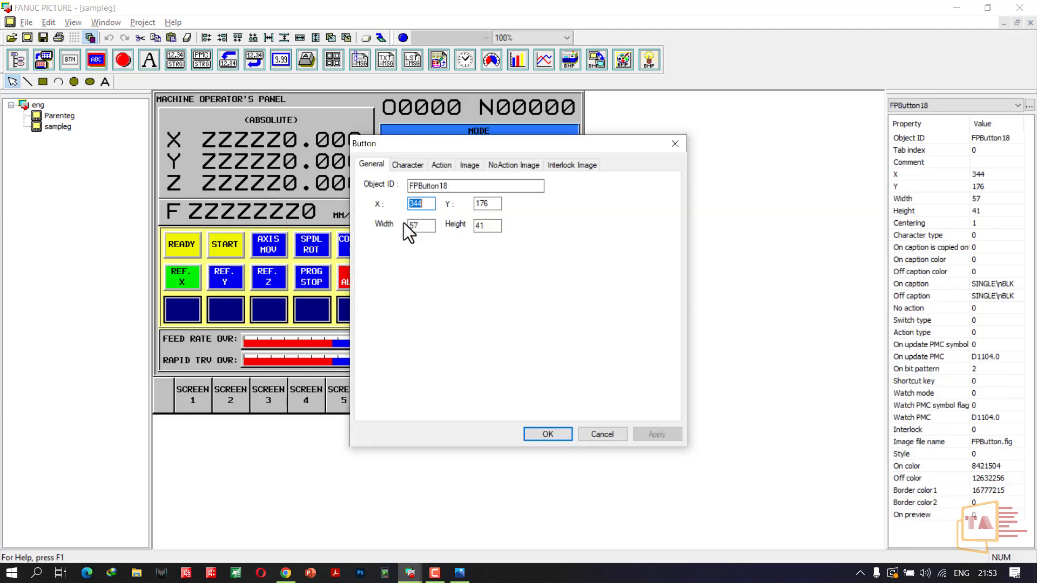
click(435, 167)
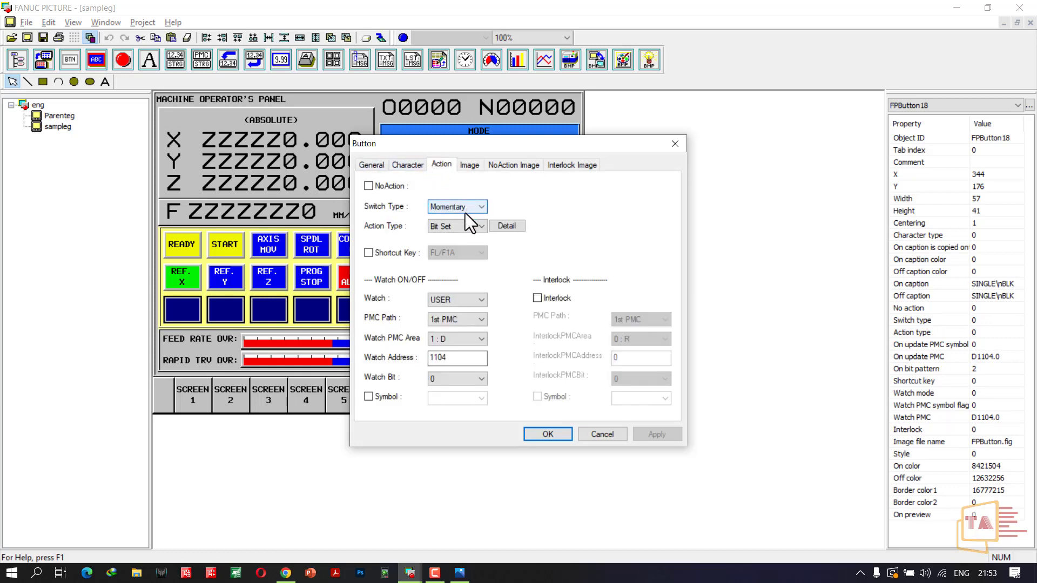
click(463, 299)
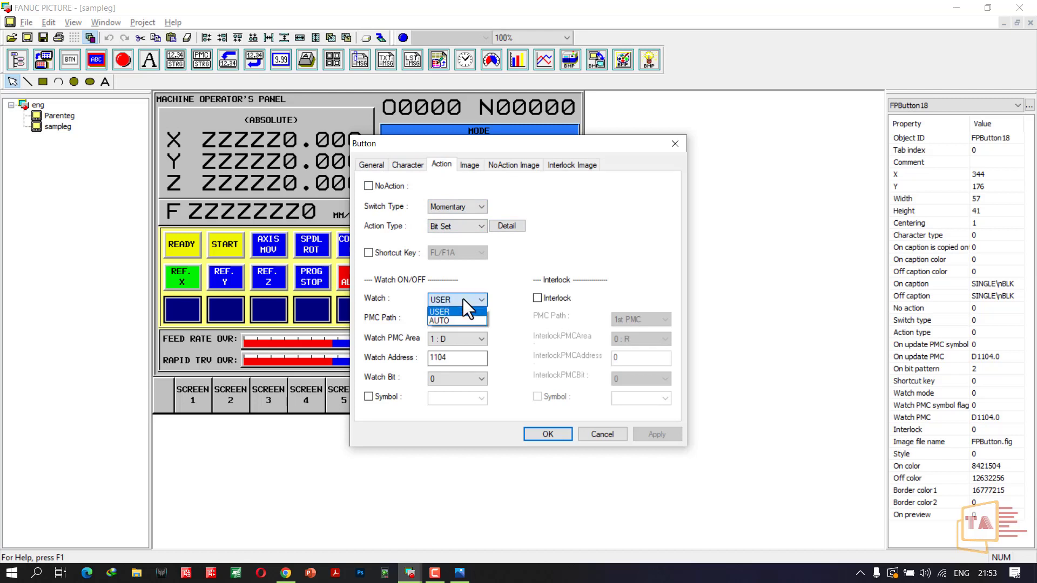
click(462, 299)
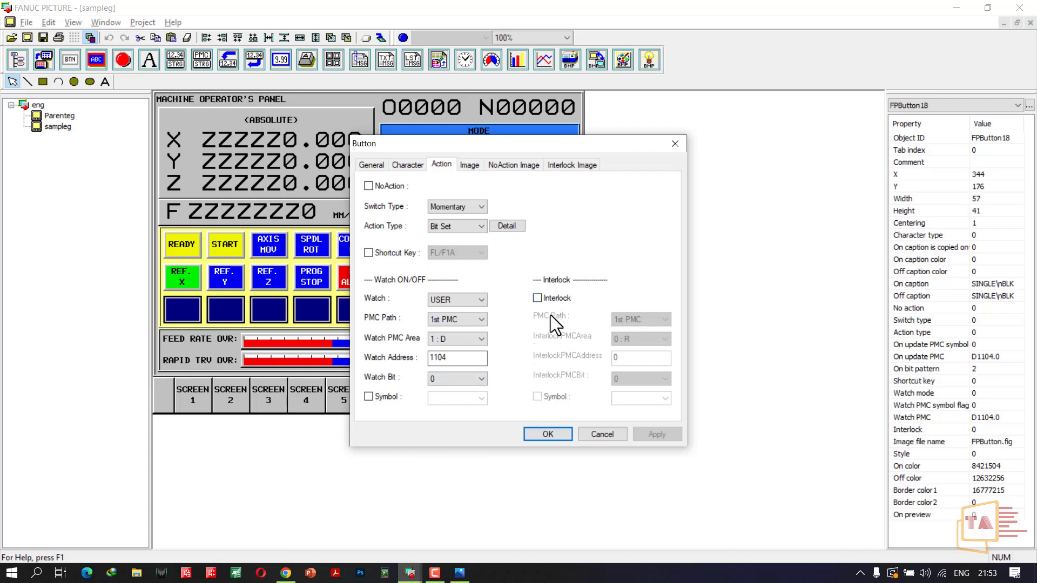
click(675, 144)
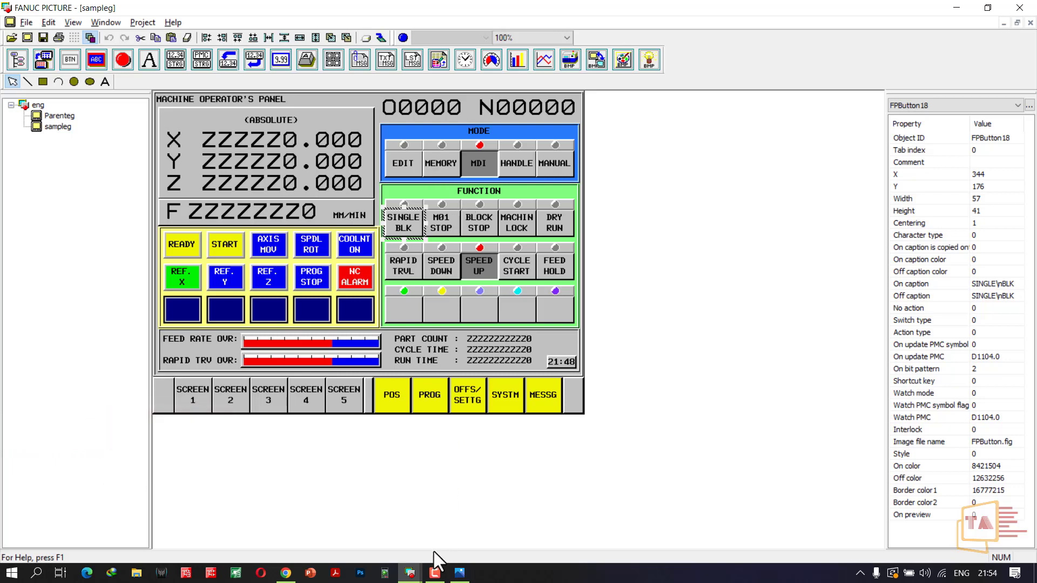
- Switch to the FP_Exercise_ENG project, open the COP_coord_abs and COP_coord_rel screens, and maximize COP_coord_rel
mouse_move(408, 573)
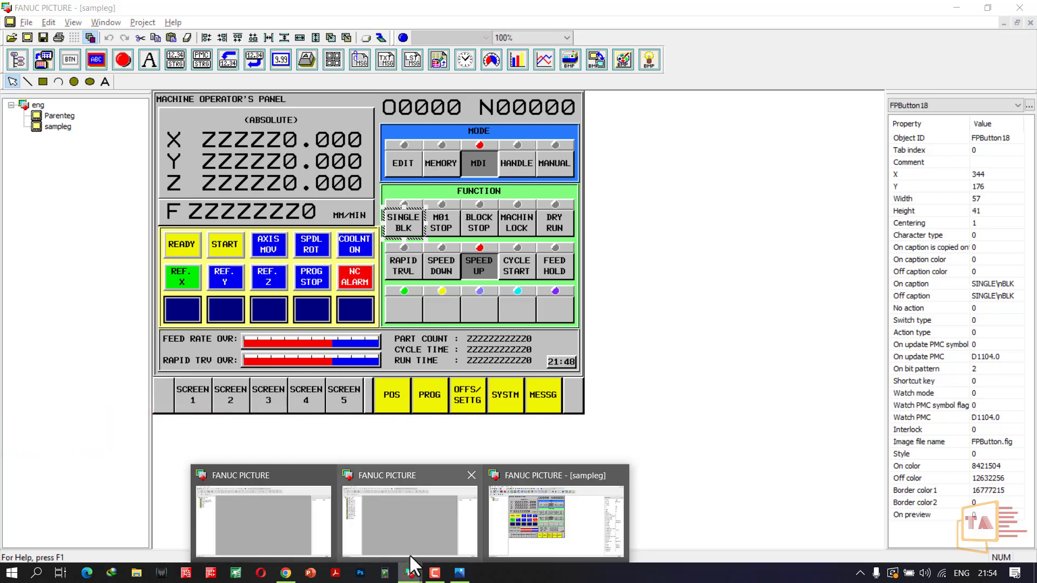
click(411, 524)
double_click(89, 128)
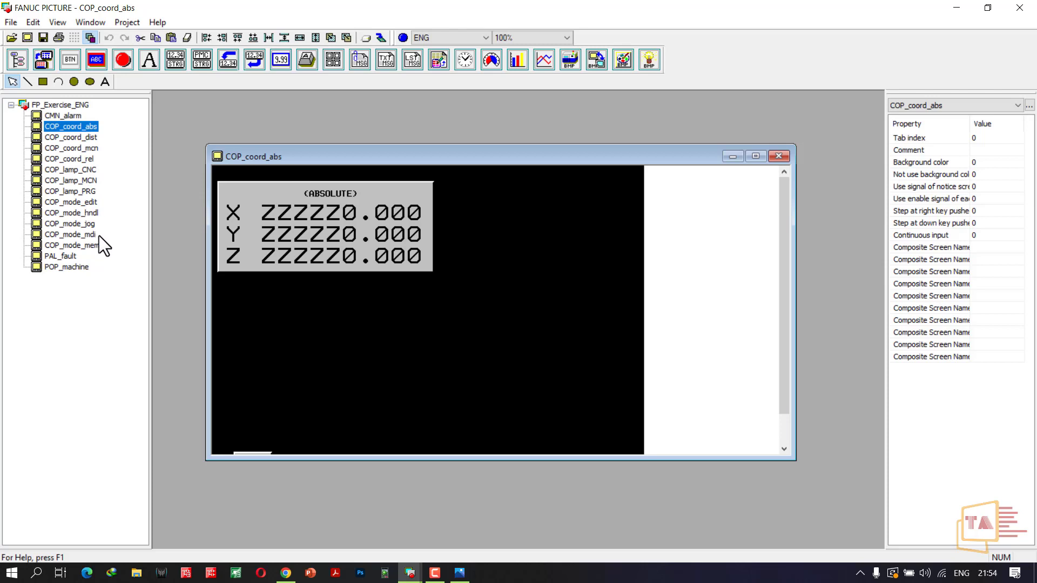
double_click(87, 162)
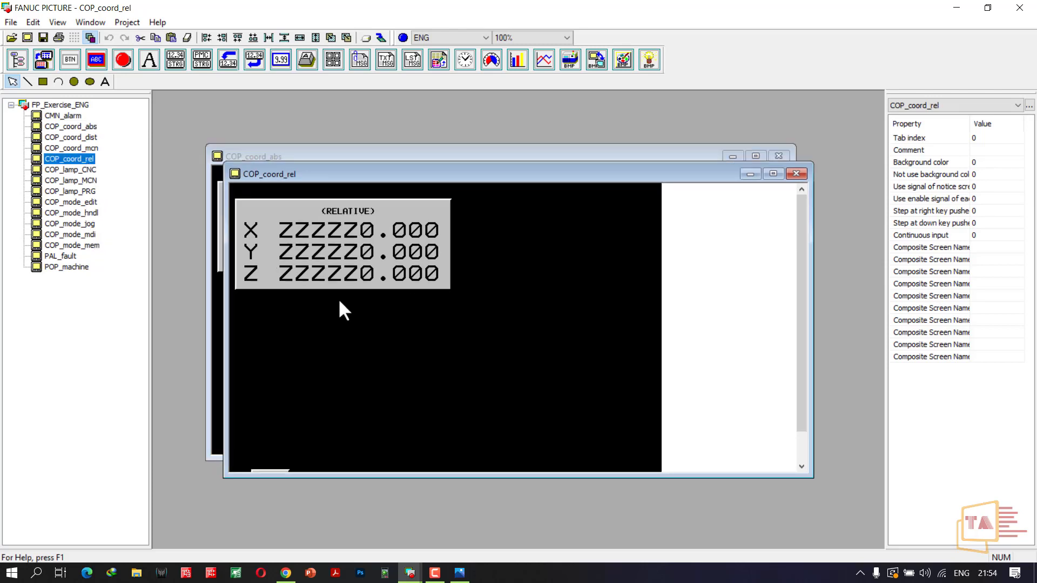
click(348, 260)
click(773, 174)
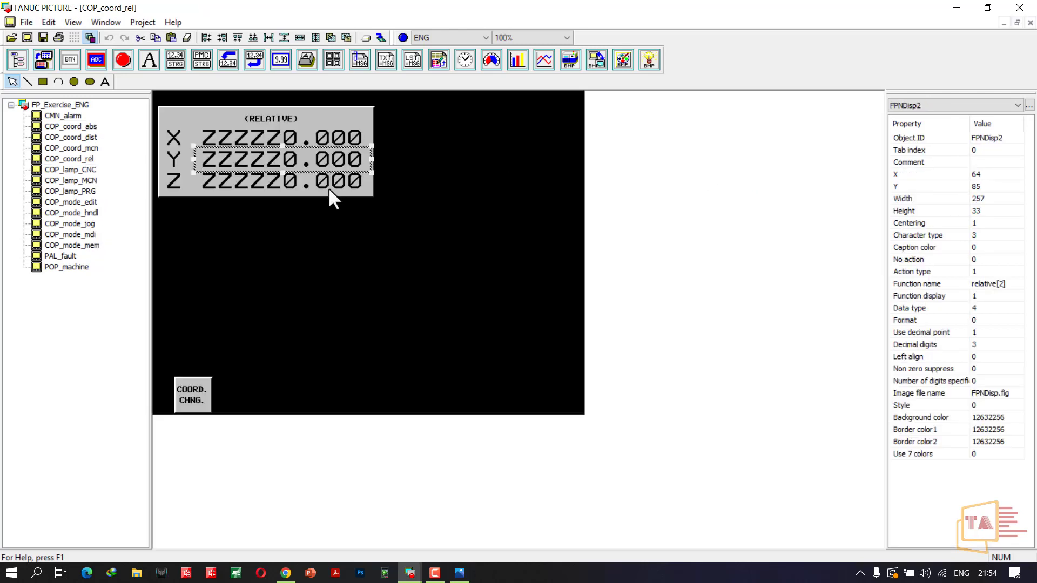
- Check the function assigned to the X relative position display and browse the available function names, discarding any changes
click(270, 129)
double_click(268, 133)
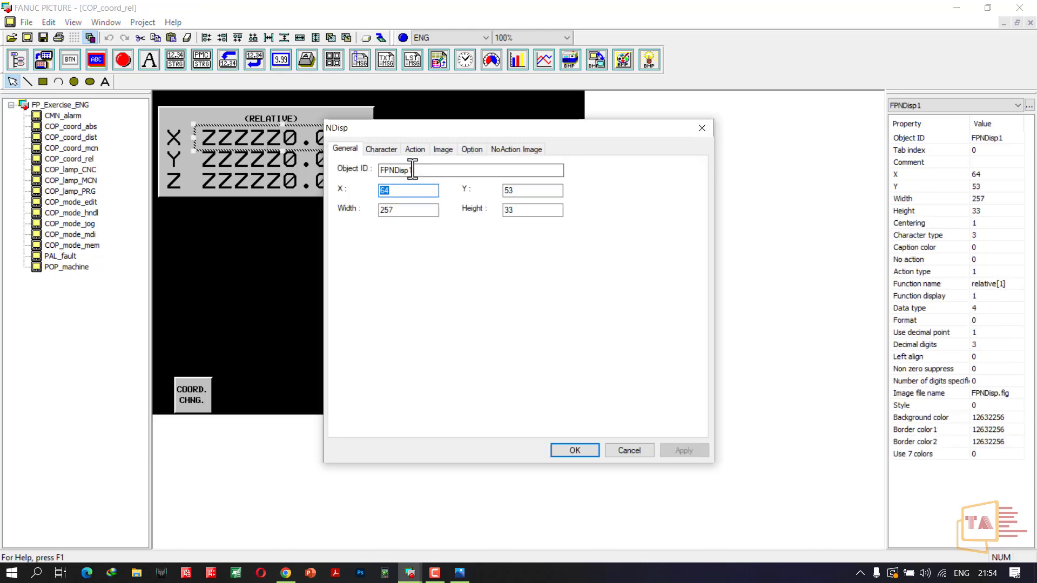
click(413, 149)
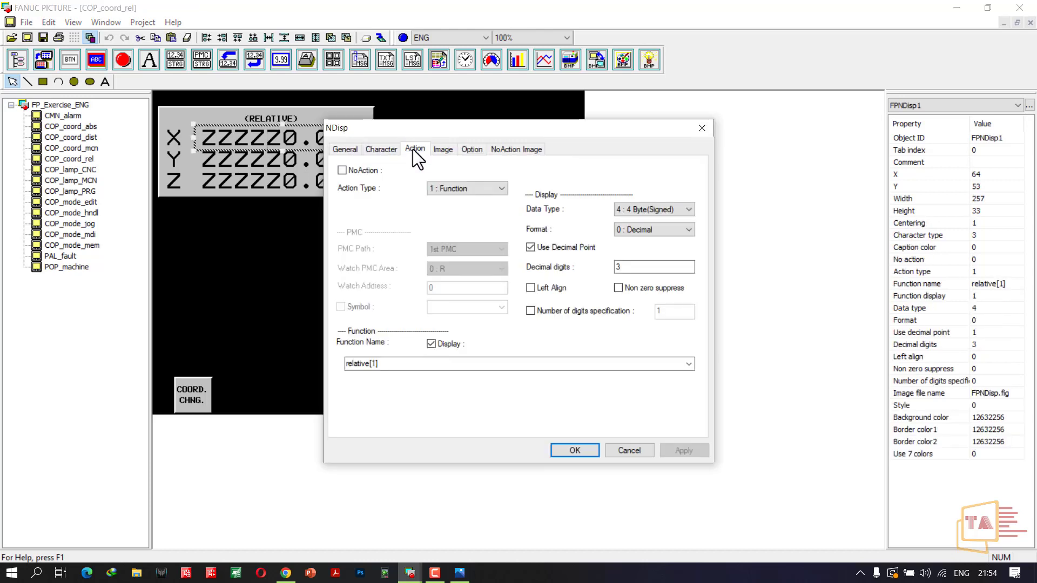
click(448, 358)
click(687, 364)
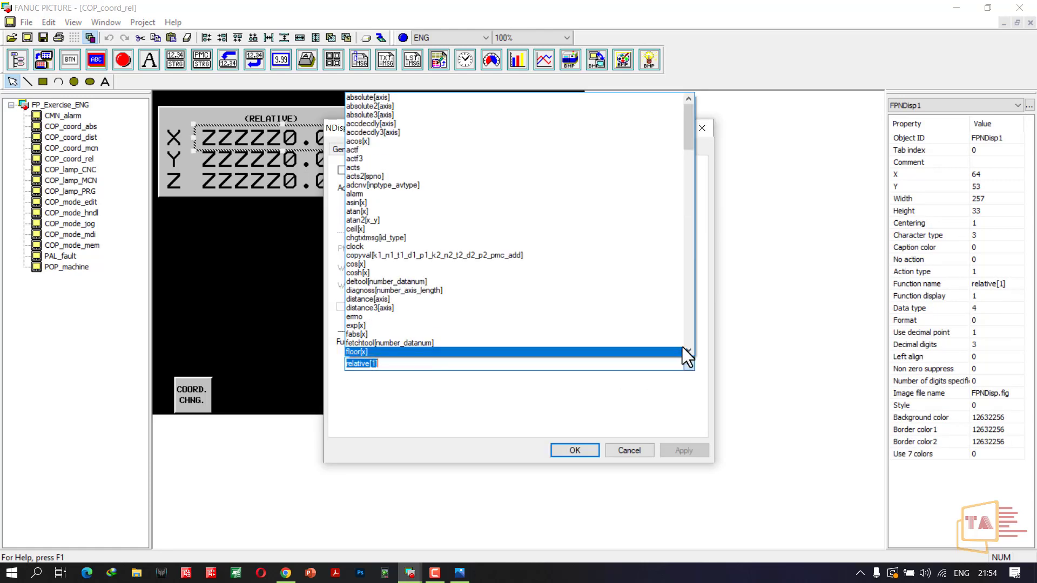
scroll(540, 270, up, 5)
scroll(485, 345, down, 20)
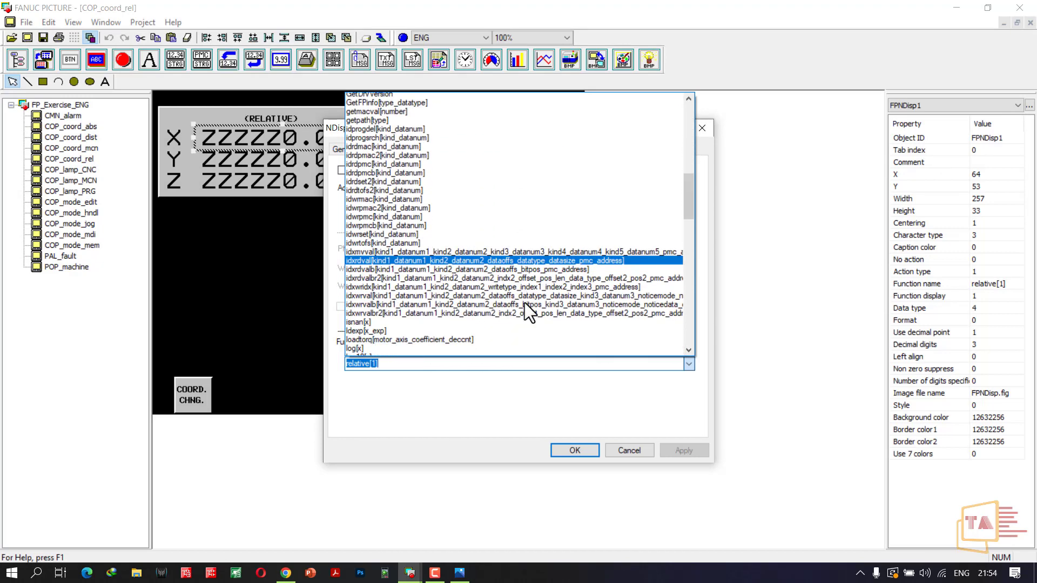
scroll(474, 293, down, 15)
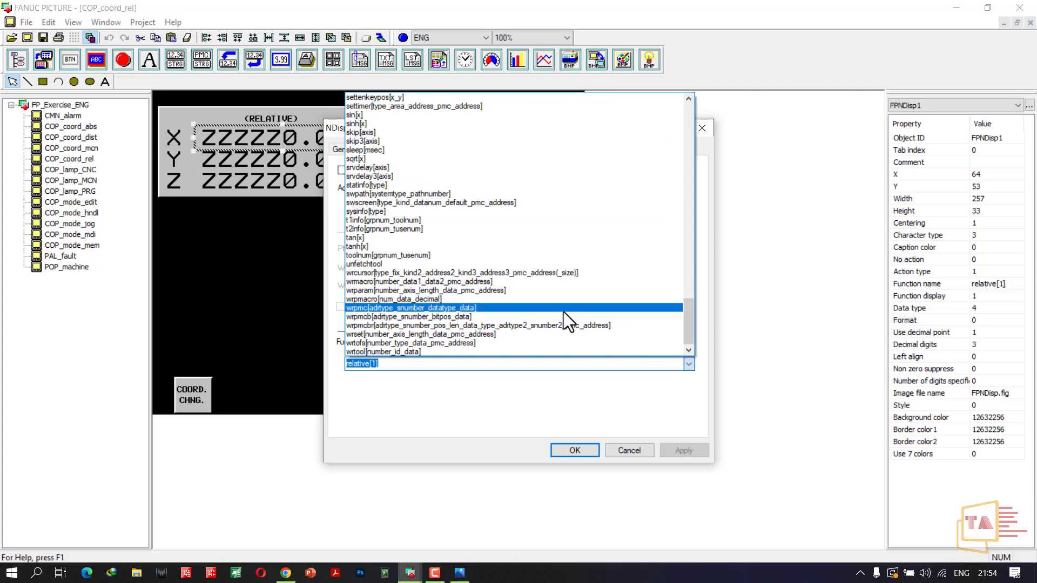
drag(689, 321, 694, 111)
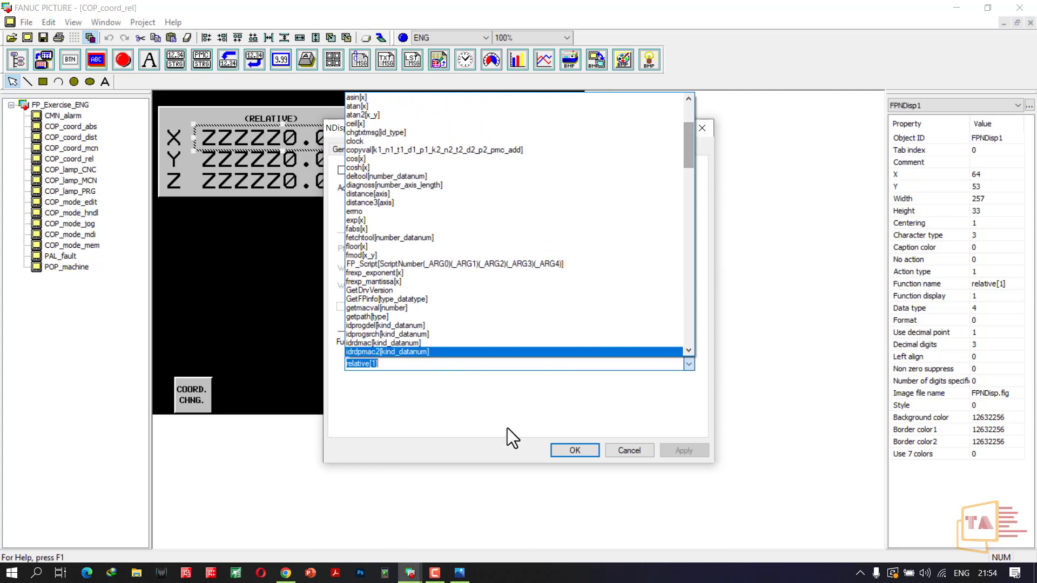
click(637, 452)
click(637, 453)
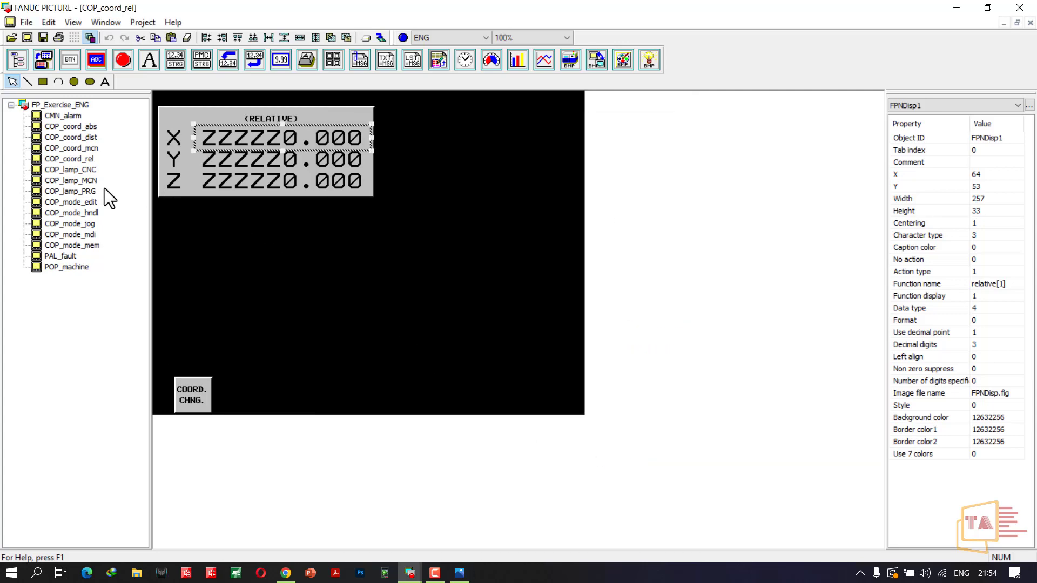
- Open the COP_lamp_PRG screen and select its multi-line program display
double_click(87, 190)
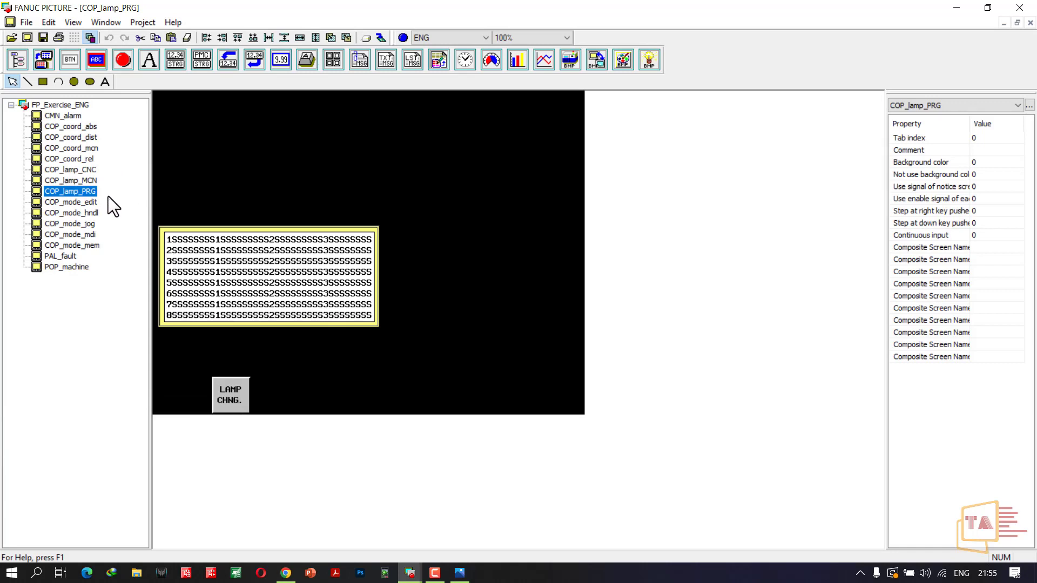
click(346, 243)
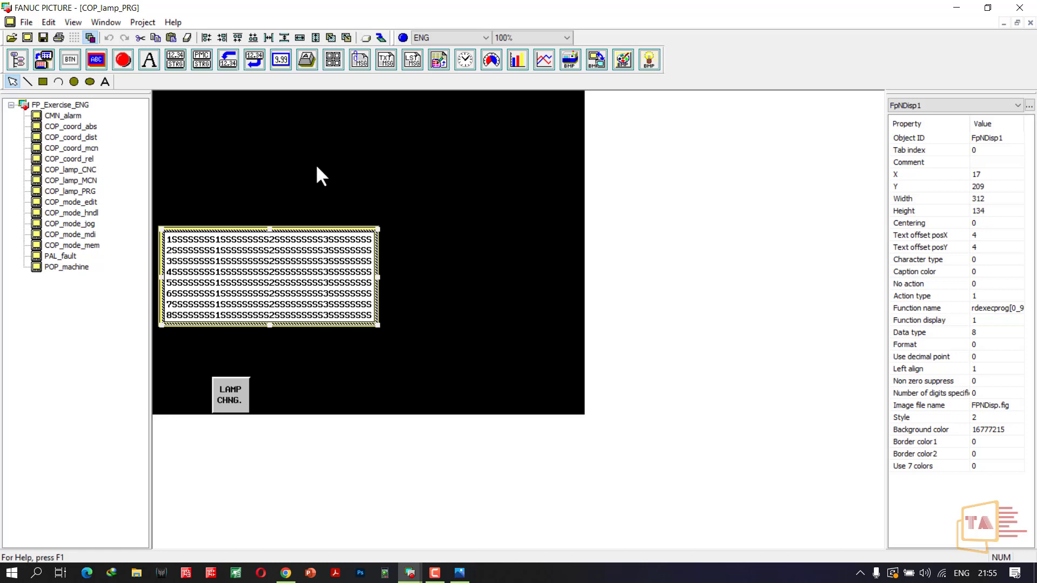
- Review the memory card file creation settings without saving COP_coord_rel, and cancel making the file
click(366, 38)
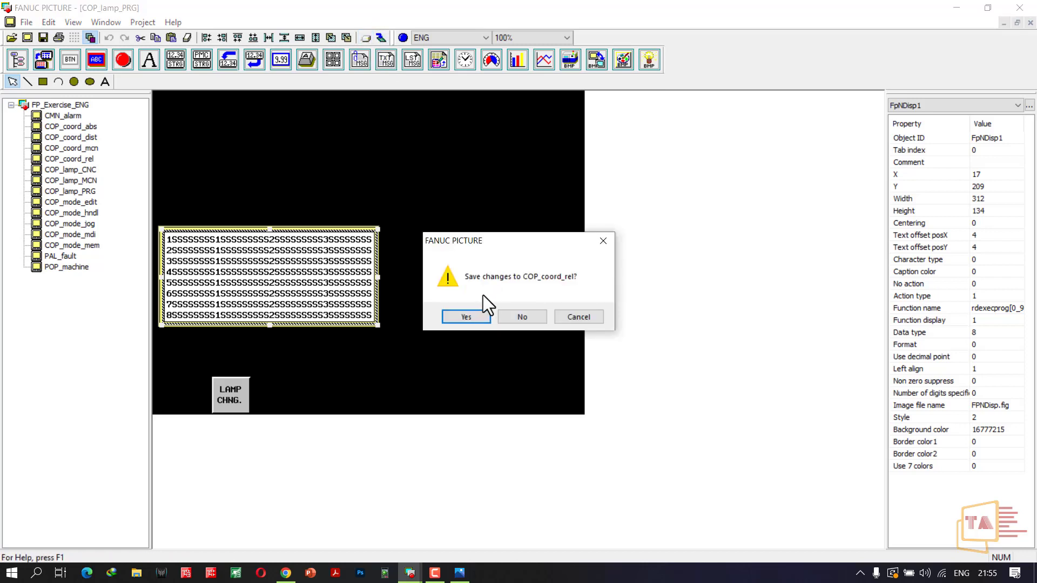
click(517, 319)
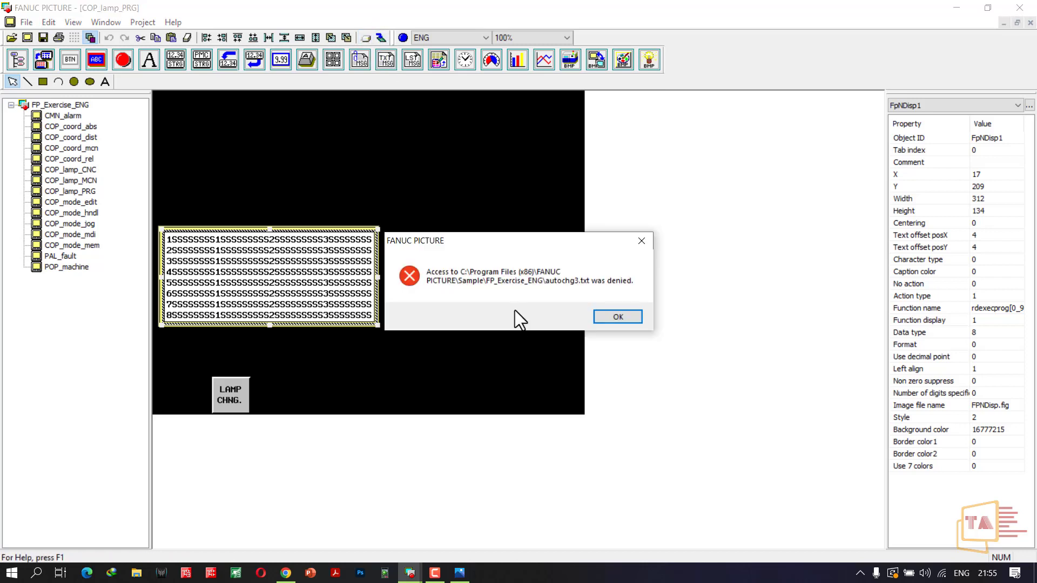
click(609, 316)
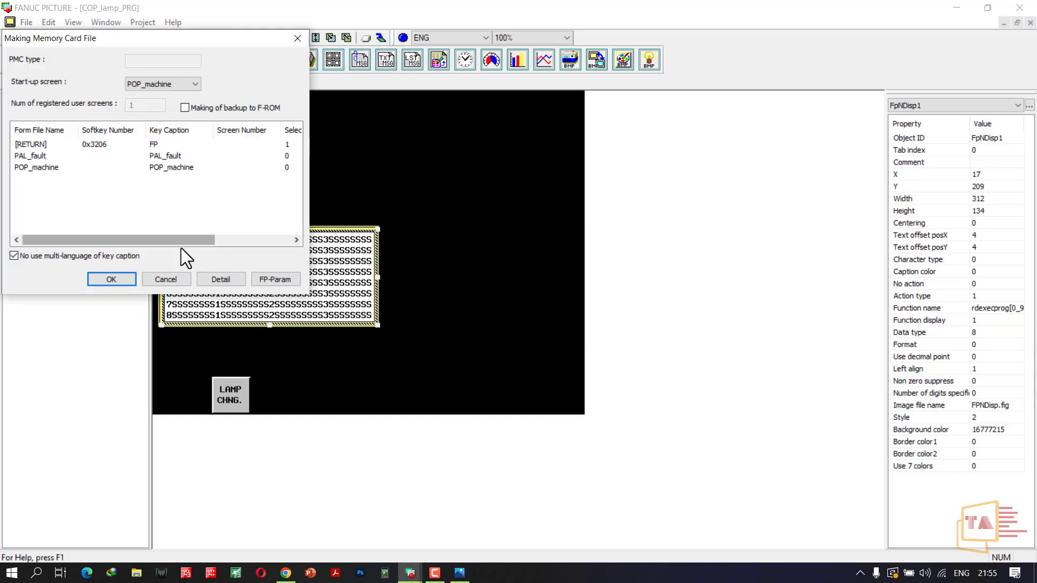
click(166, 279)
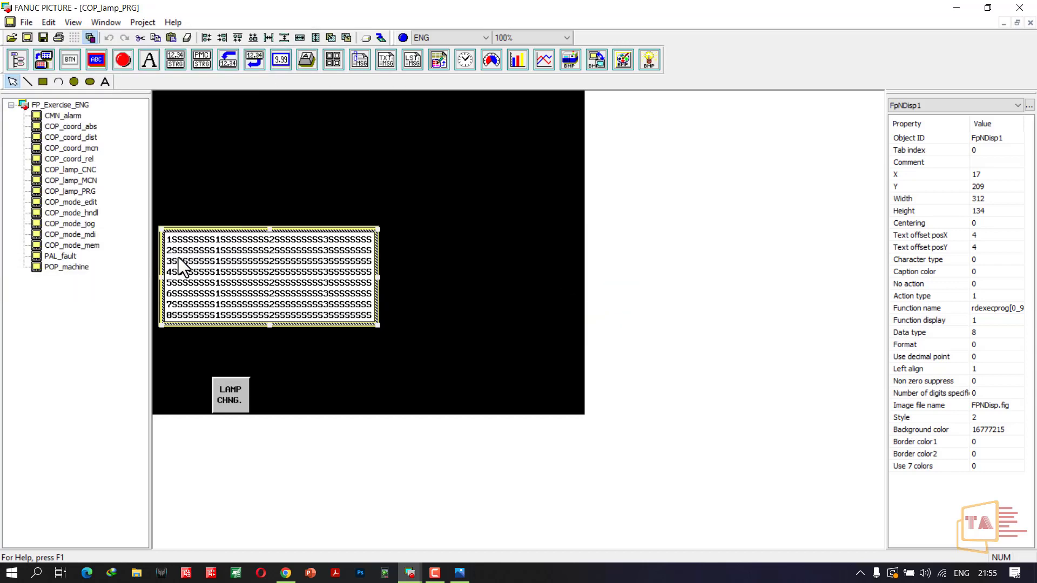
- Try twice to transfer the project's memory card file, dismissing each resulting message
click(381, 39)
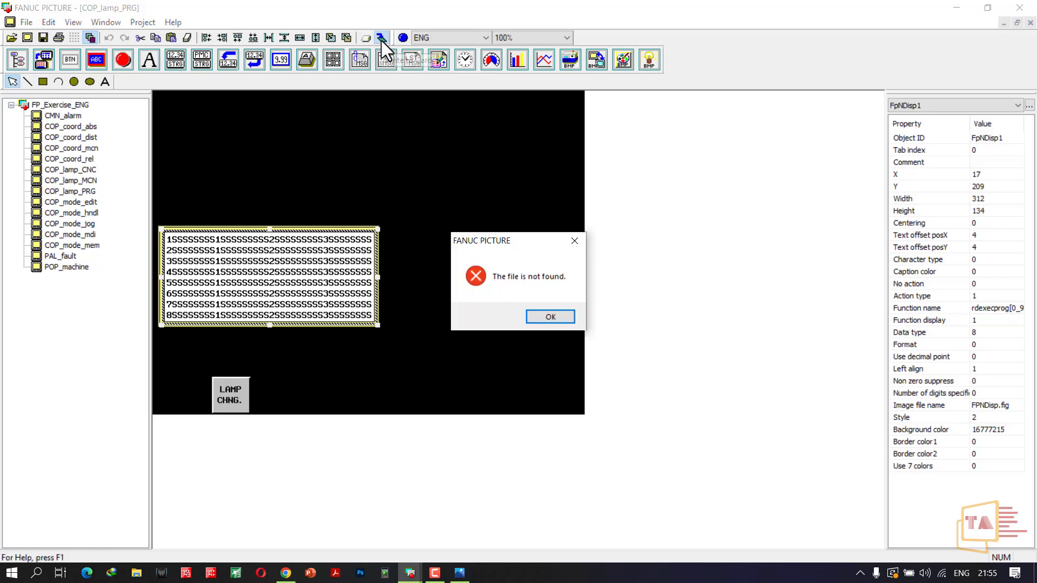
click(548, 316)
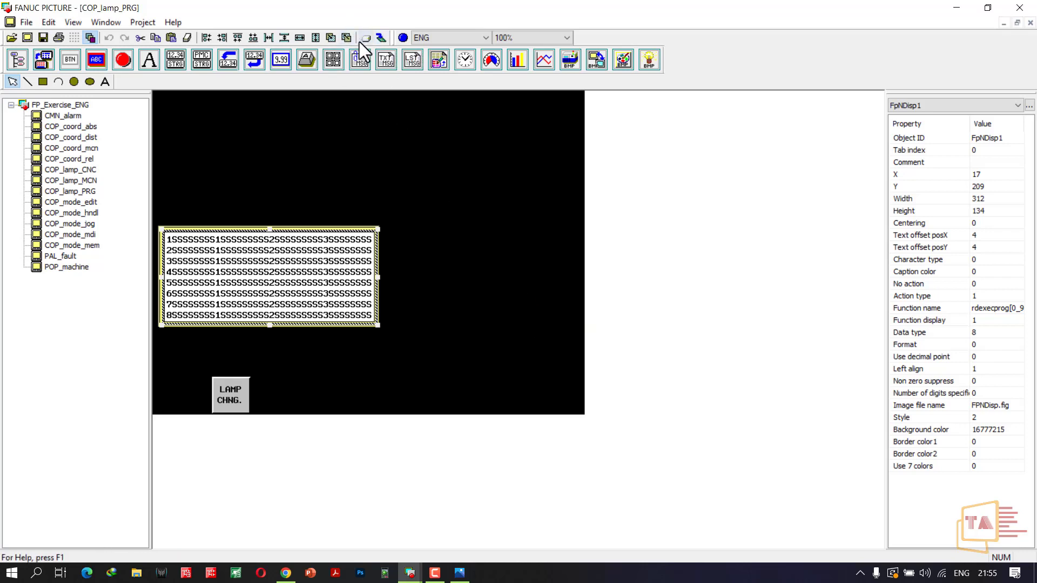
click(379, 39)
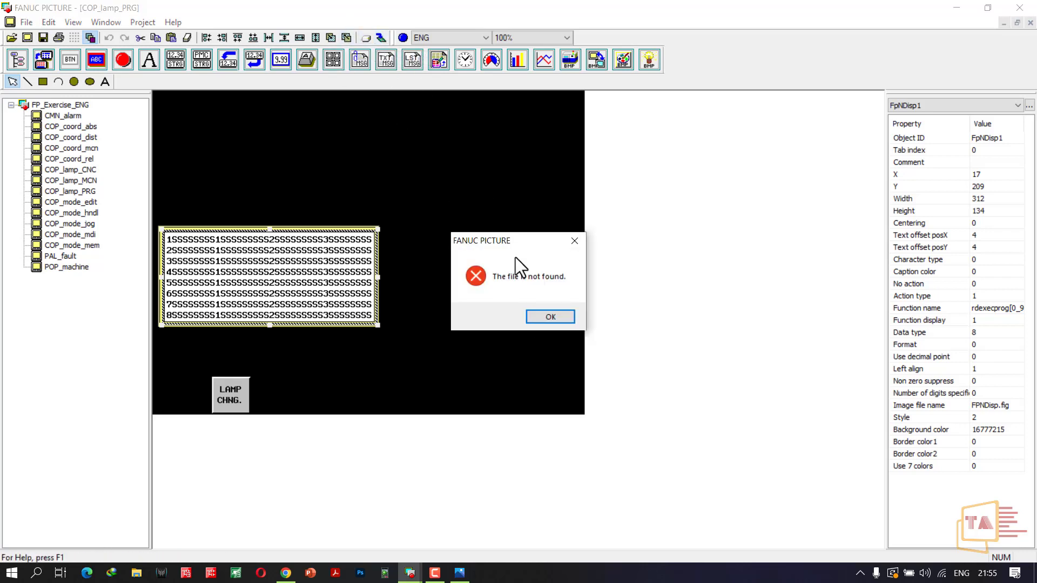
click(550, 317)
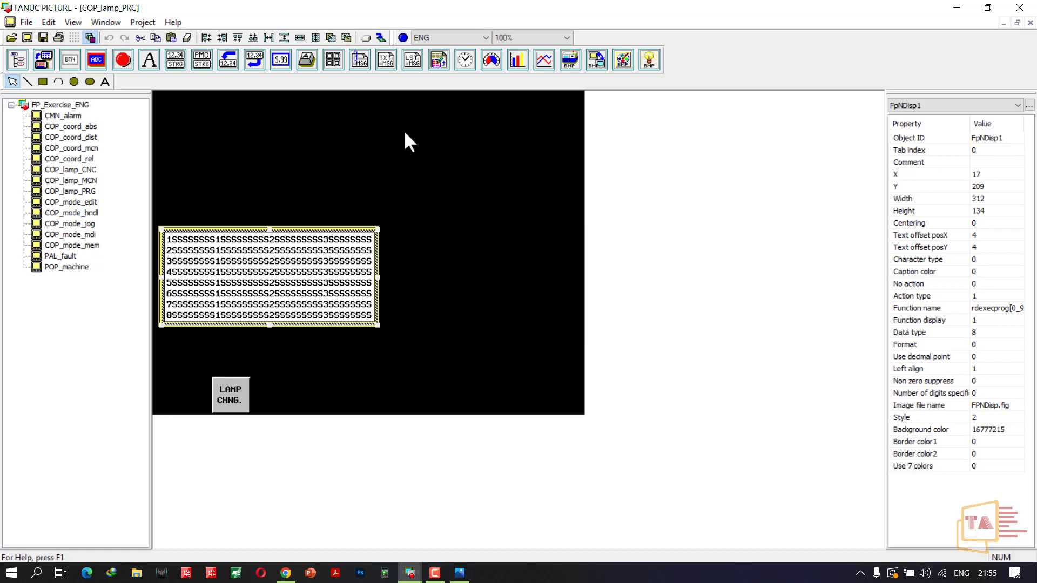